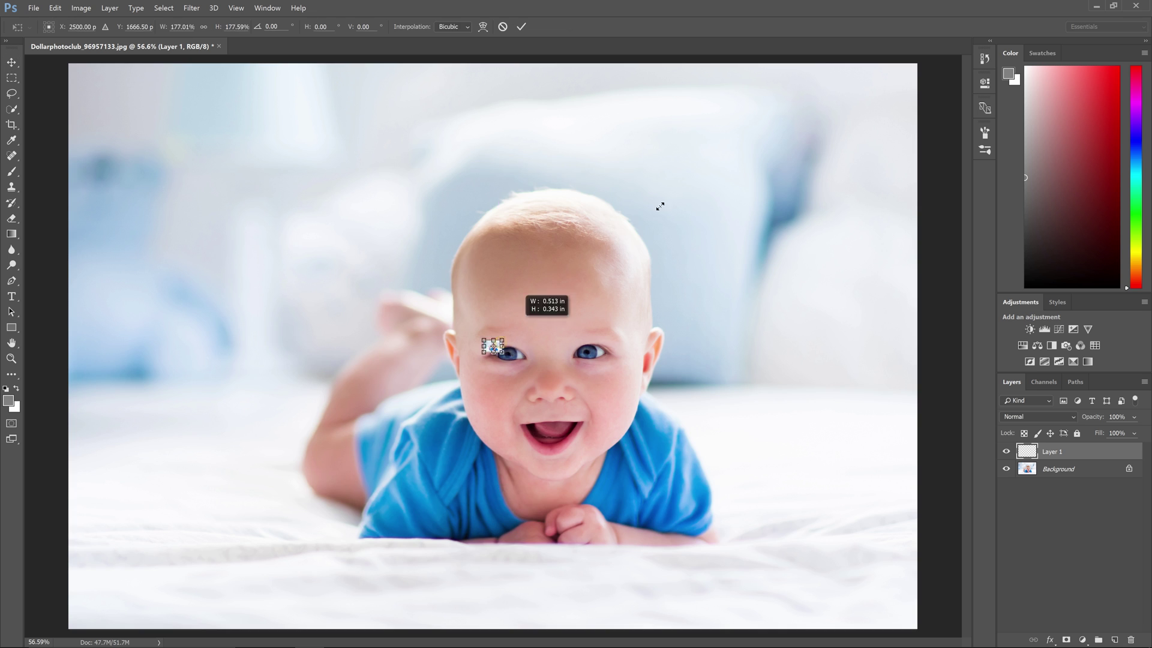
Step: Scale the baby smart object back to full size, then shrink and enlarge it to about 110%
left_click_drag(658, 206, 924, 79)
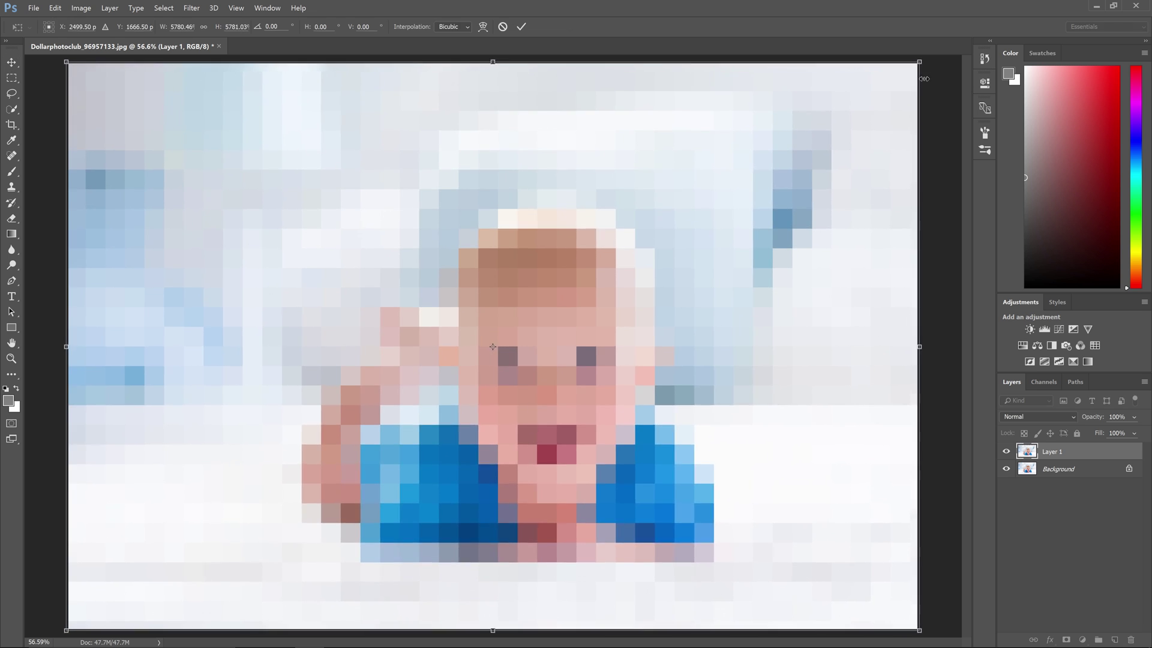
key("Return")
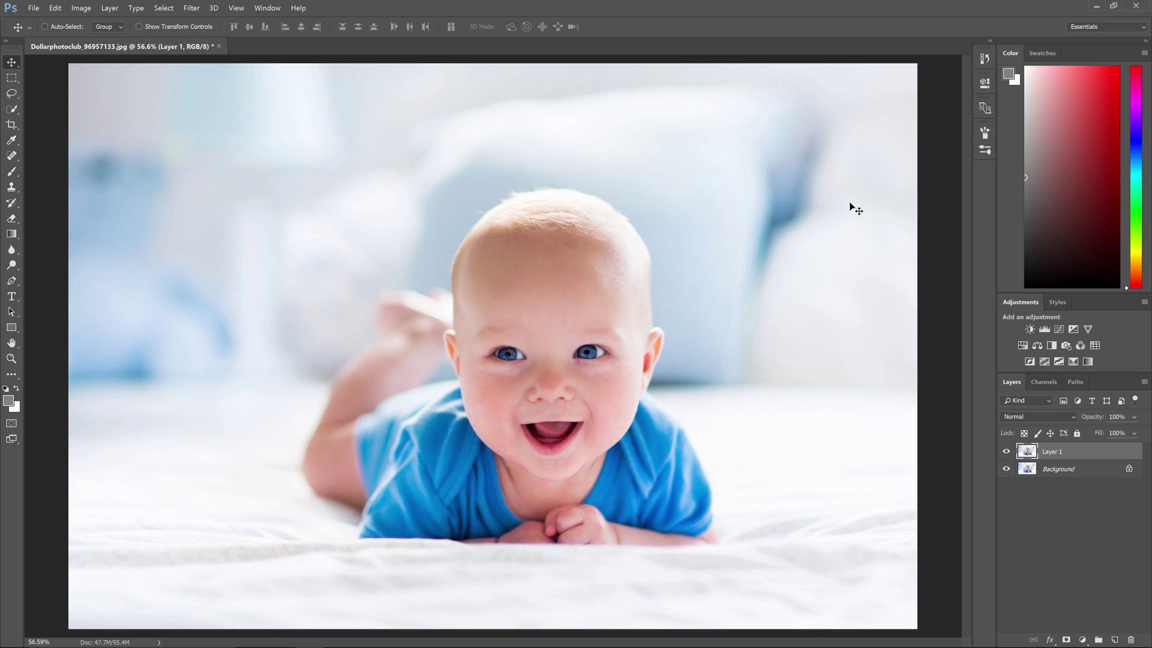
key("ctrl+t")
left_click_drag(917, 63, 995, 86)
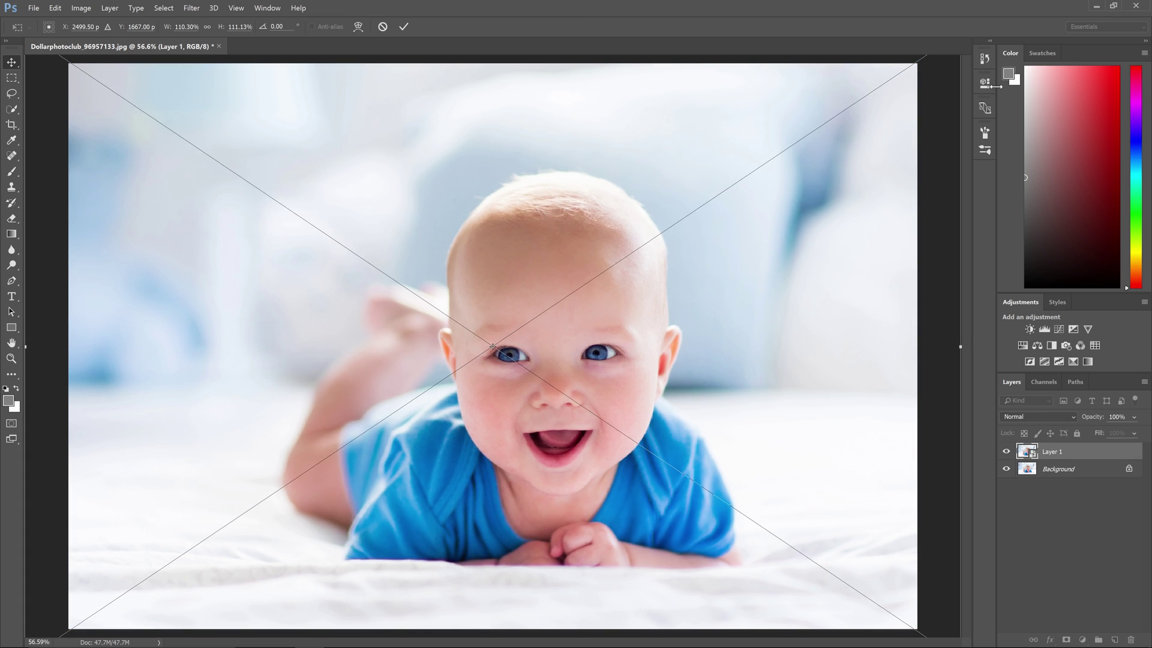
key("Return")
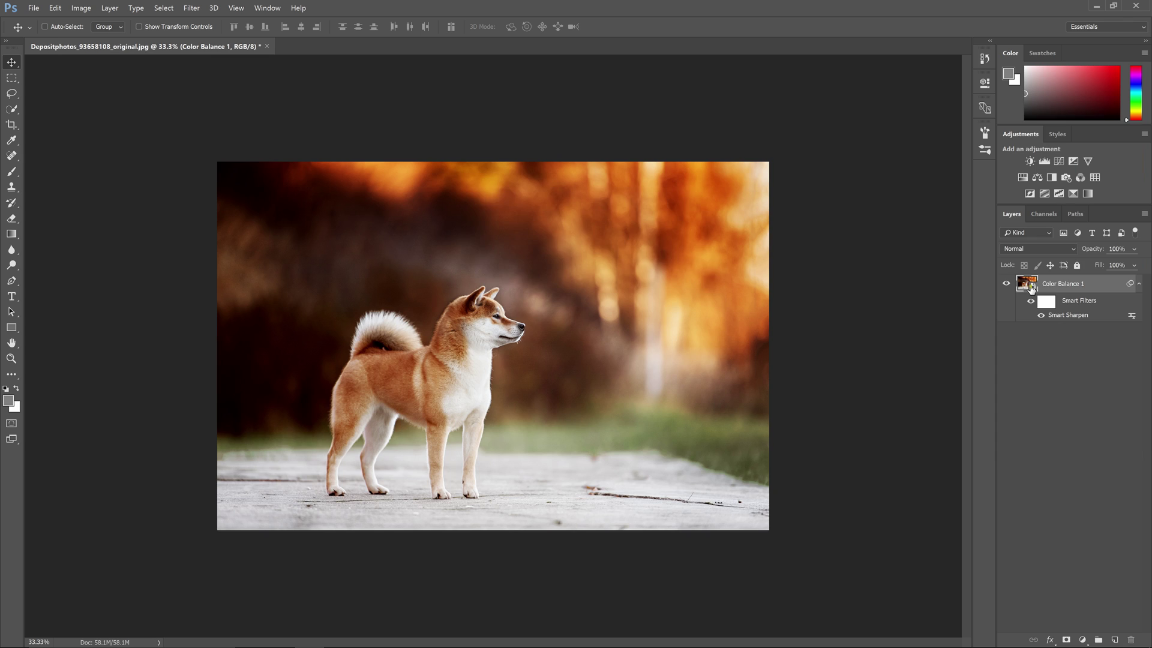
Step: Hide Gradient Fill 1 inside the dog photo's smart object contents and save them back
double_click(1043, 283)
key("Return")
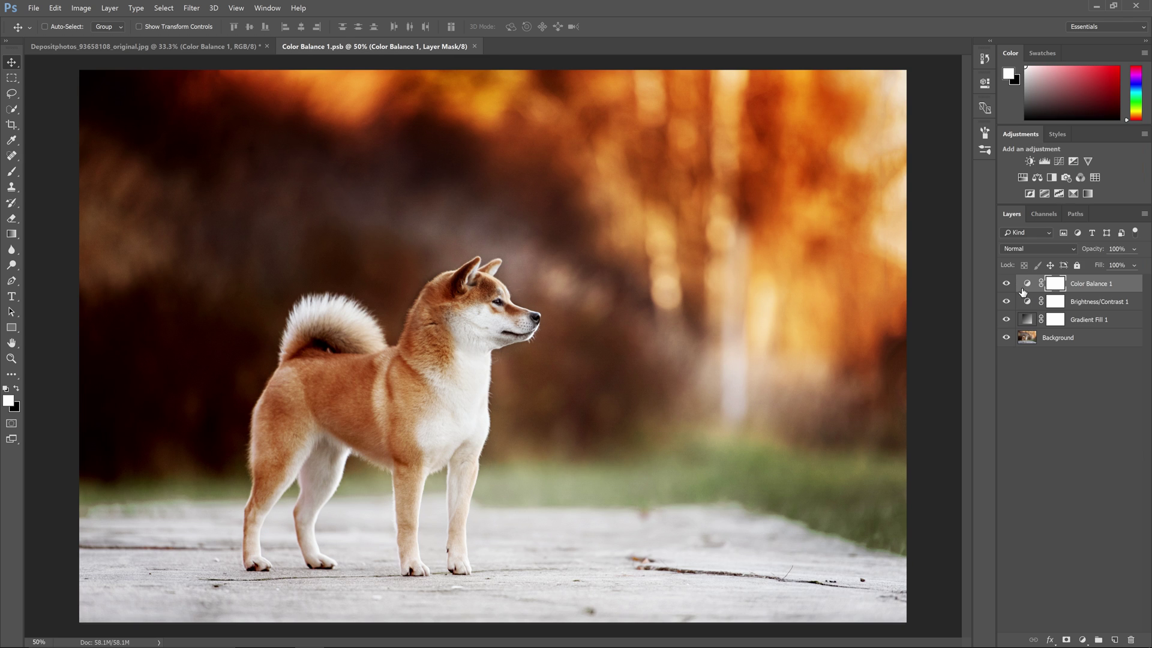
left_click(1006, 319)
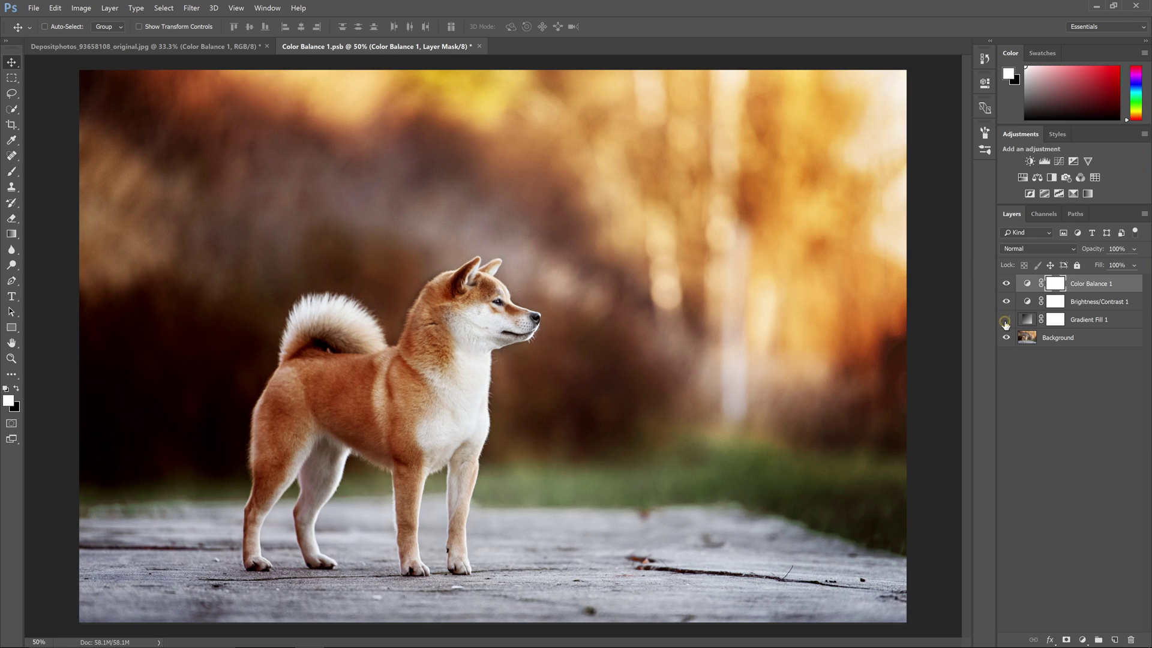
key("ctrl+w")
key("Return")
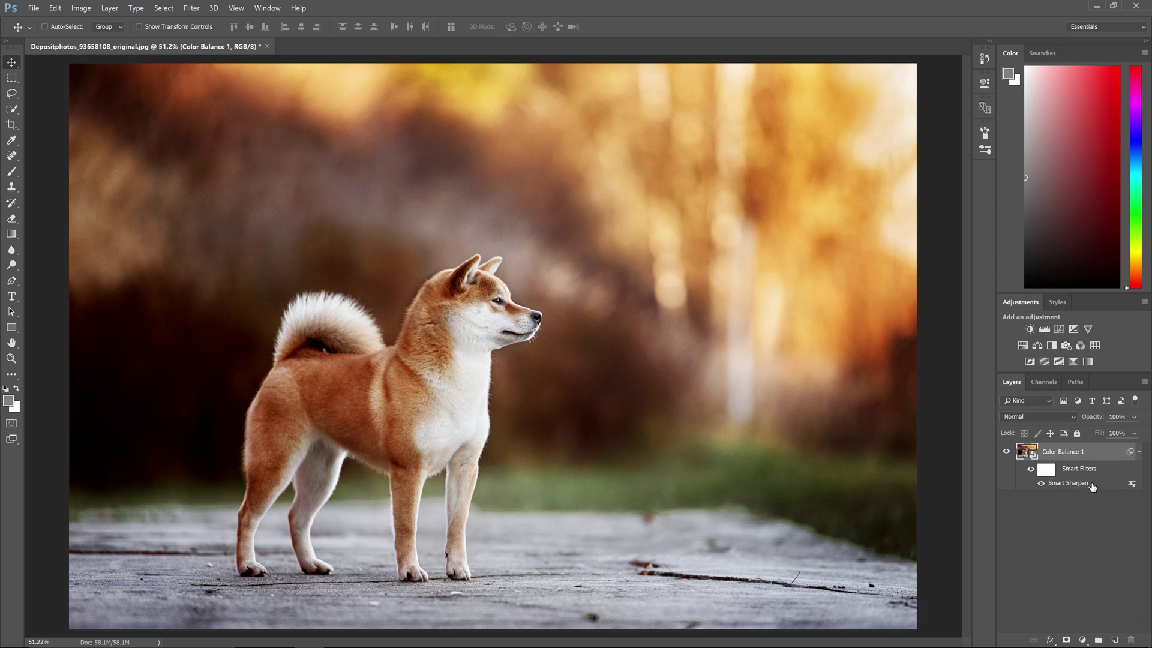
Step: Change the Smart Sharpen smart filter's radius to 4.6
double_click(1091, 485)
left_click(631, 234)
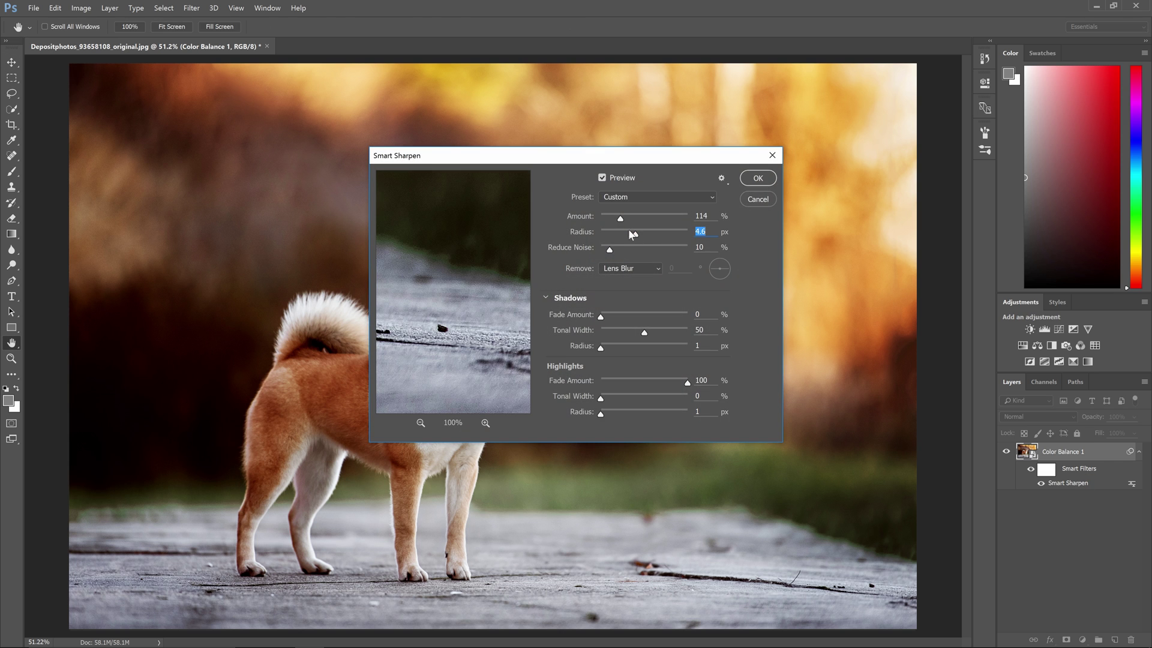
left_click(757, 178)
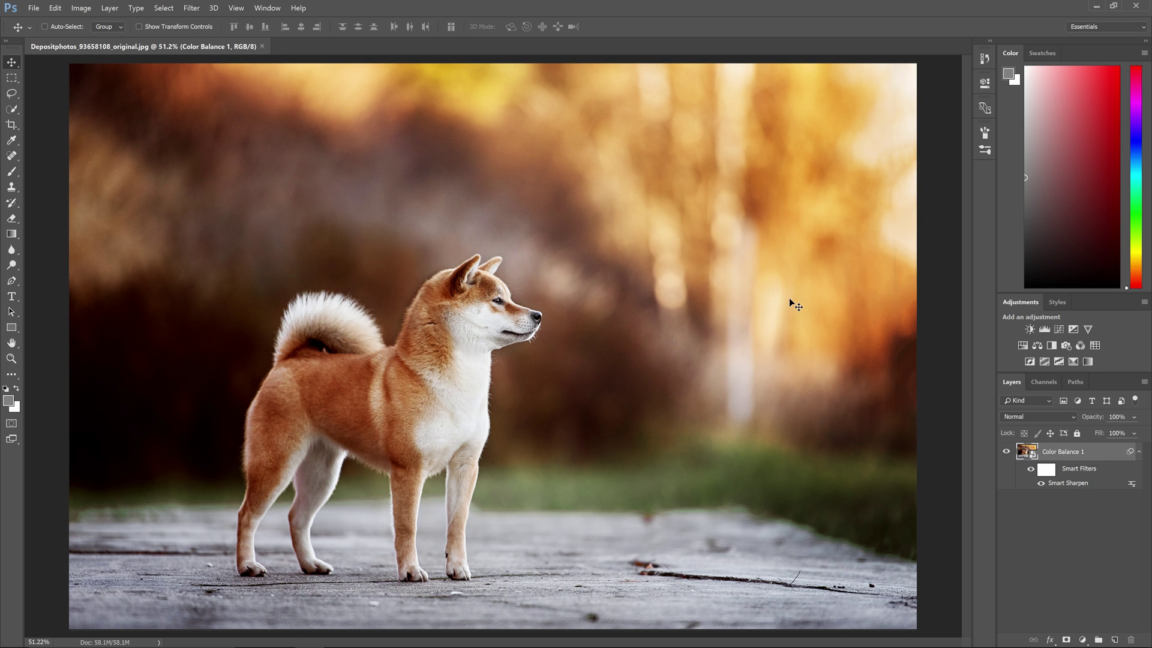
Step: Add an Oil Paint smart filter and move Smart Sharpen above it in the filter stack
left_click(192, 8)
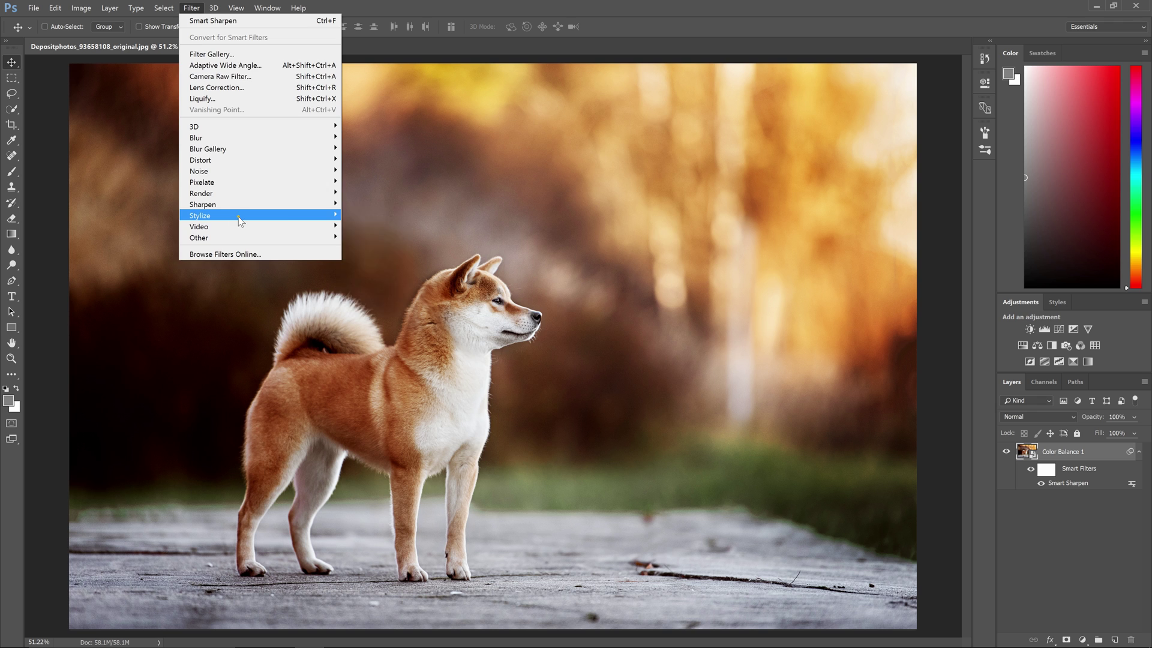
mouse_move(240, 221)
left_click(372, 260)
key("Tab")
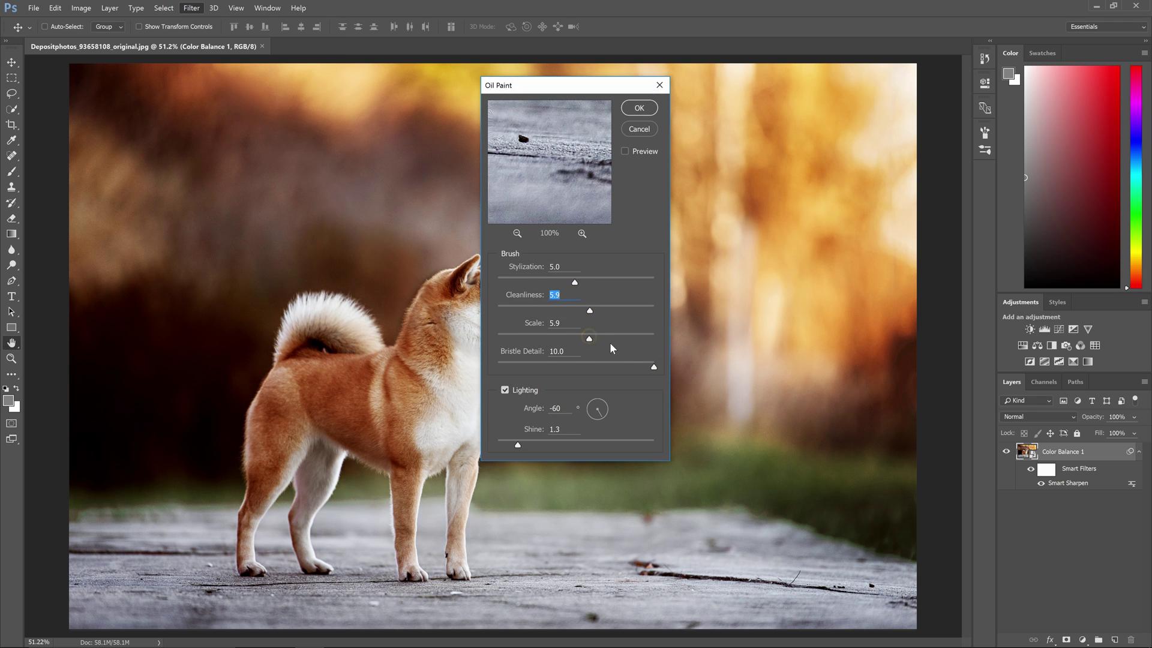
left_click(639, 108)
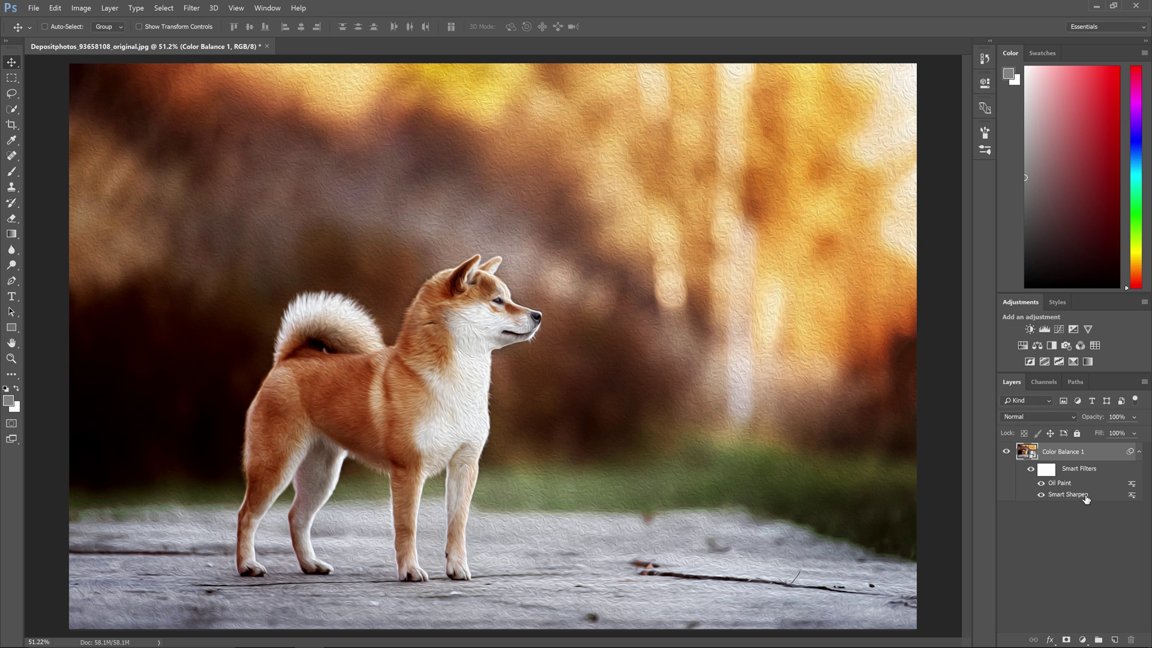
mouse_move(1087, 497)
left_mouse_down()
mouse_move(1080, 482)
mouse_move(1063, 489)
left_mouse_up()
double_click(1131, 484)
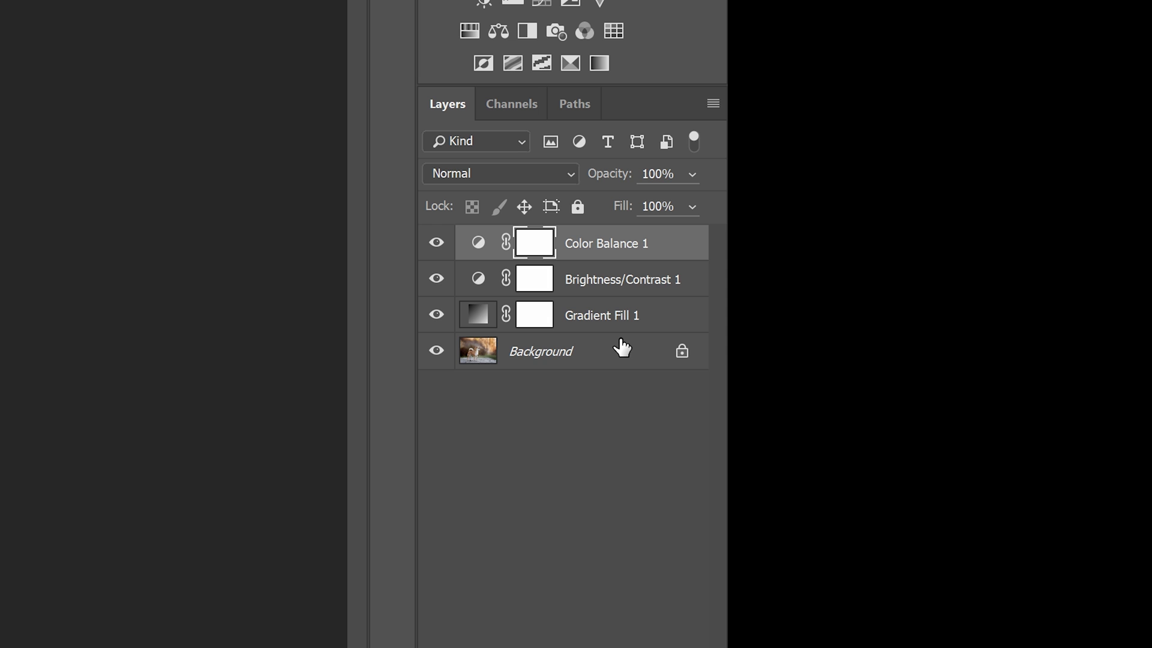
Step: Merge all four layers, undo it, then stamp the visible layers into a new Layer 1
left_click(621, 347, "shift")
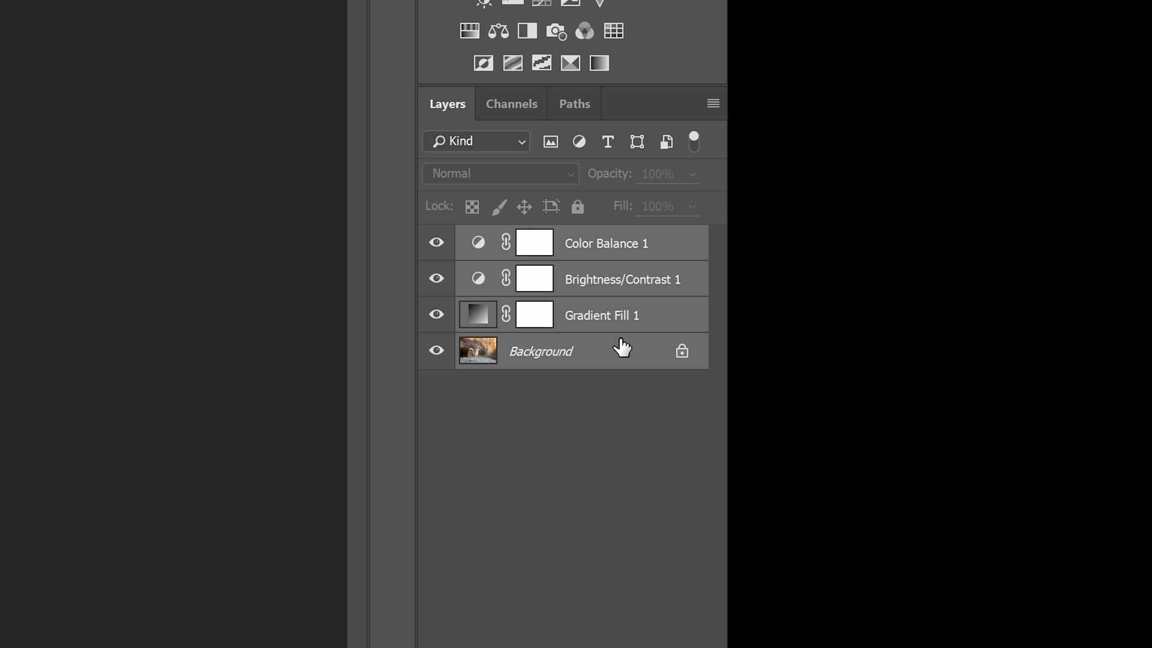
key("ctrl+e")
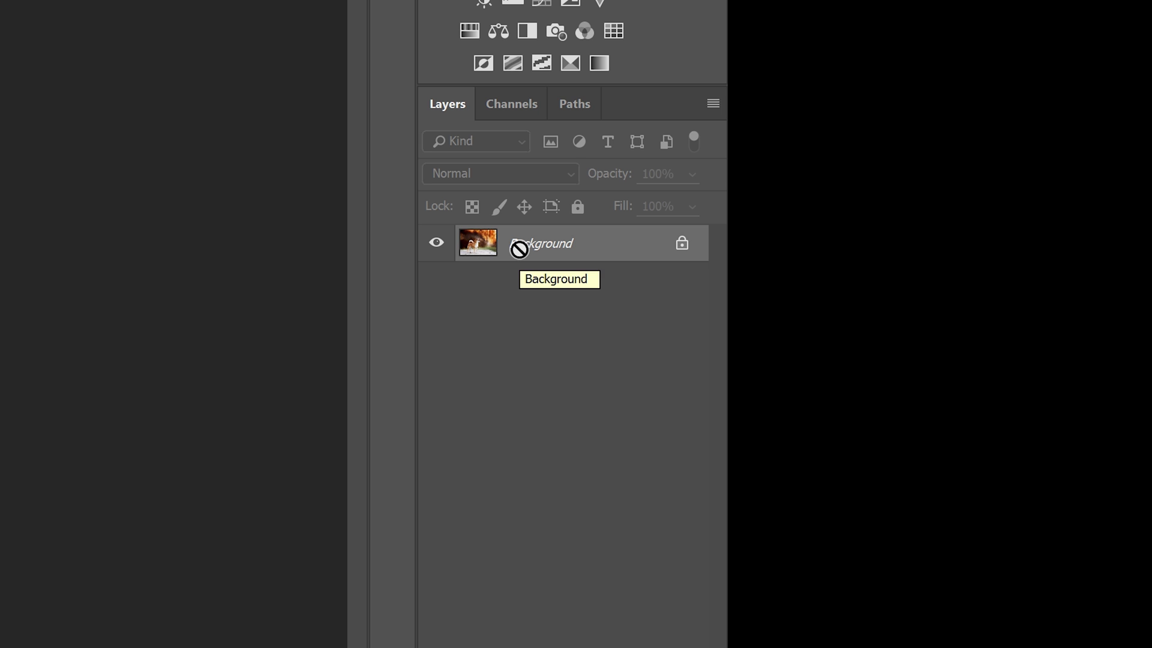
key("ctrl+z")
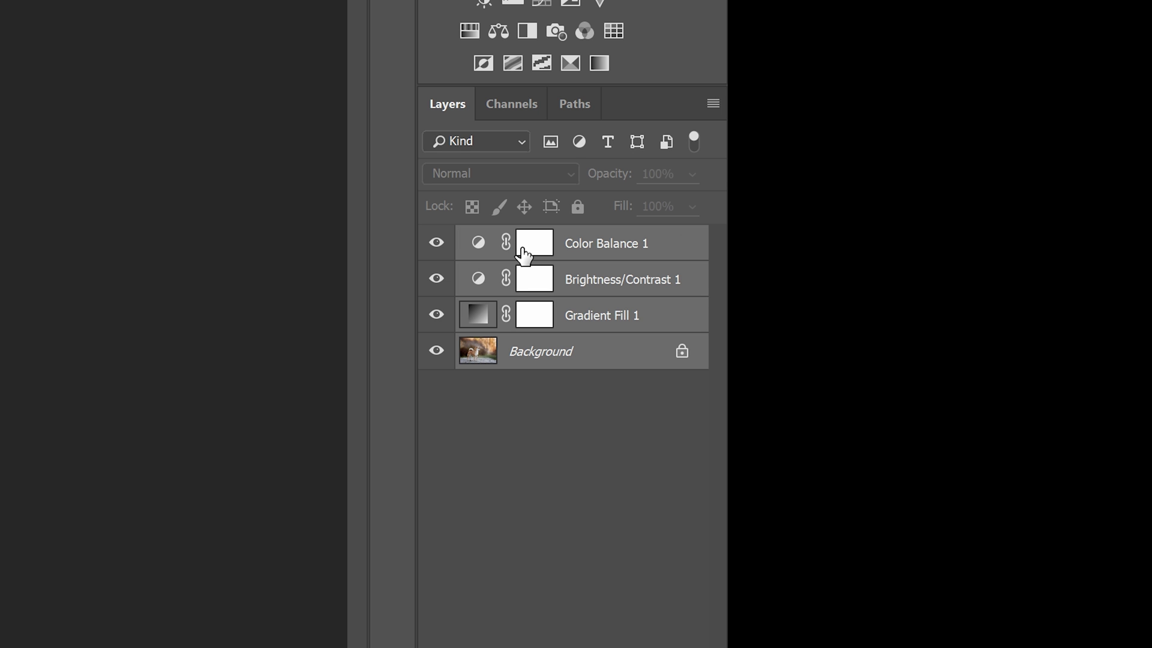
left_click(584, 243)
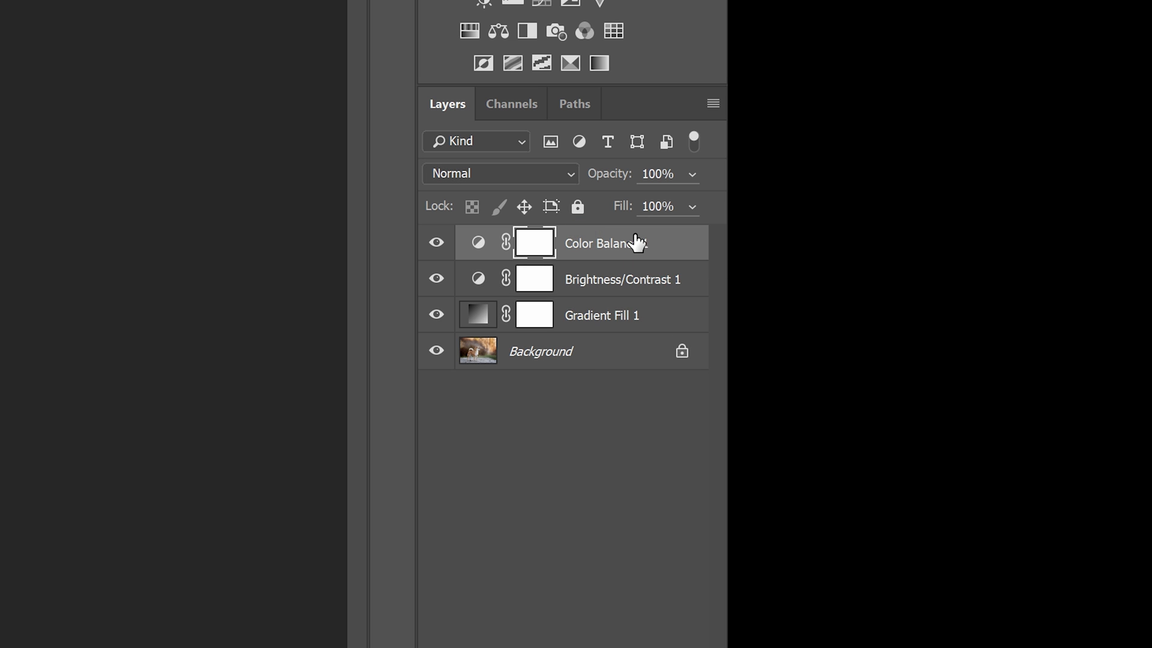
key("ctrl+shift+alt+e")
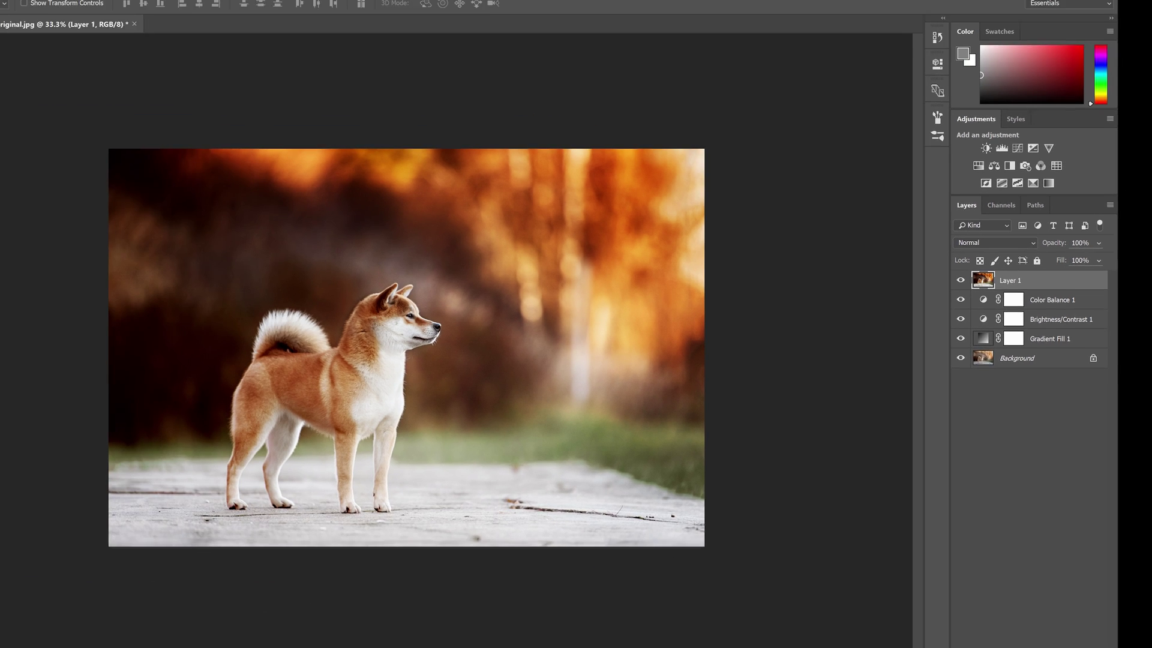
Step: Apply Smart Sharpen to the merged Layer 1
left_click(192, 8)
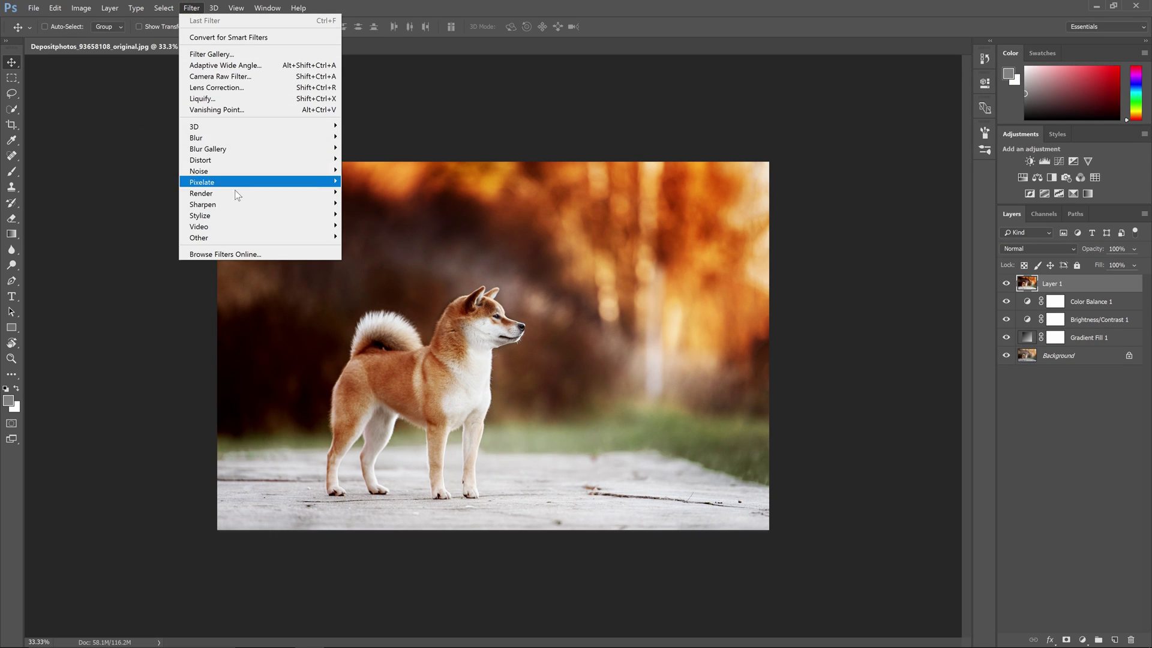
mouse_move(231, 205)
left_click(401, 249)
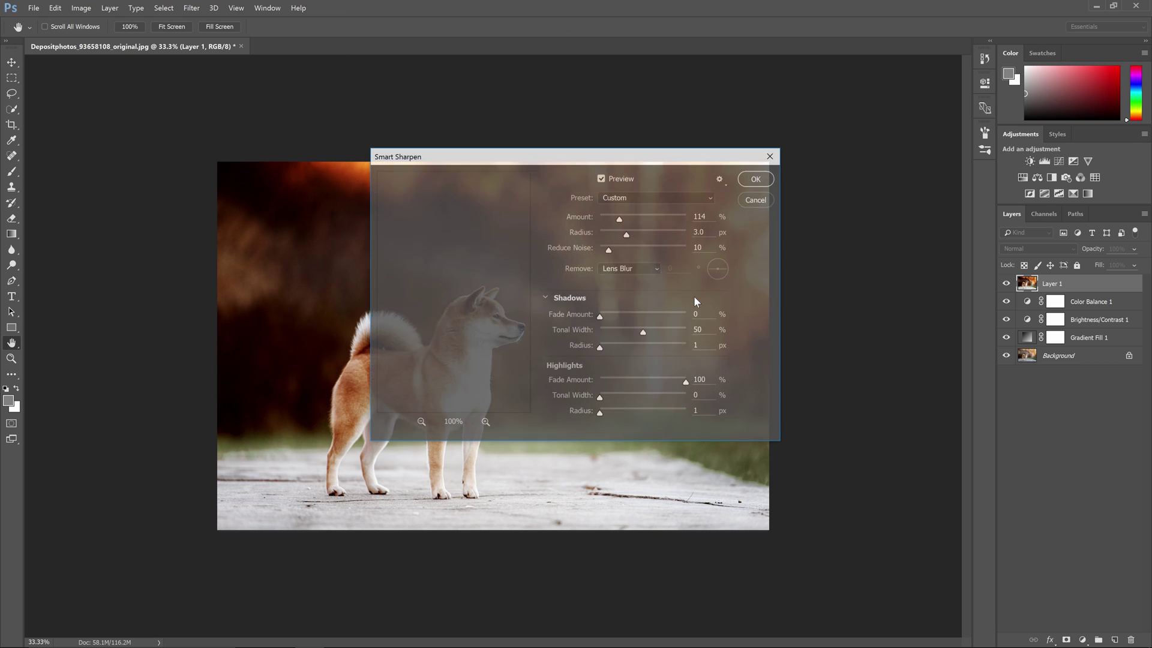
left_click(755, 178)
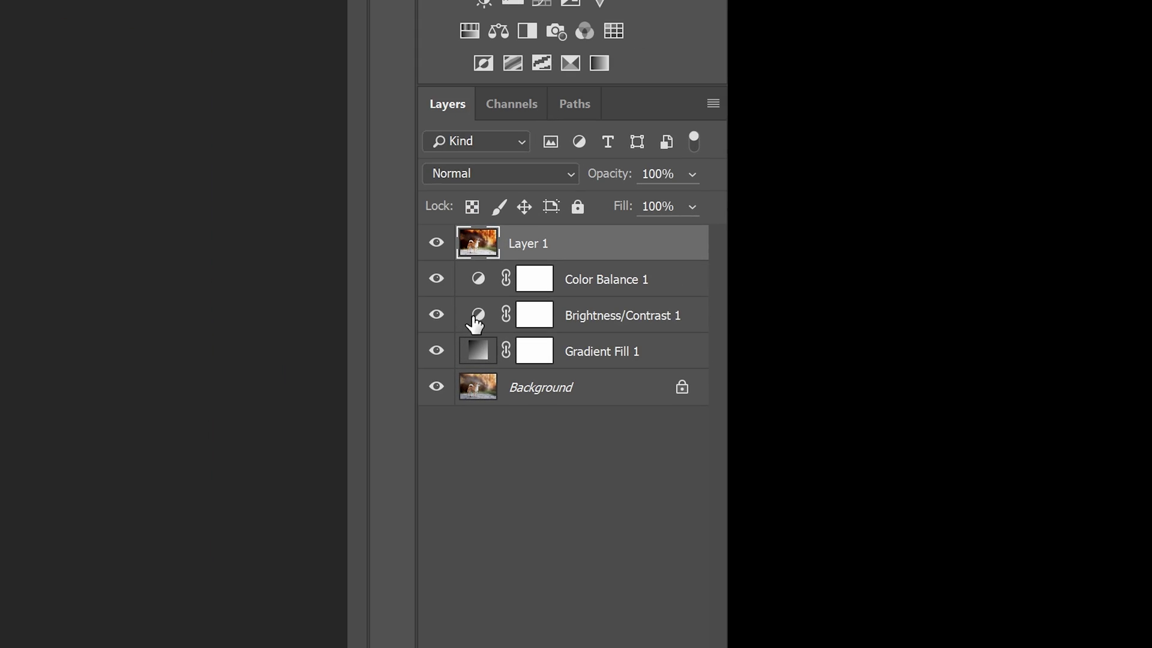
Step: Delete the sharpened Layer 1, leaving the original four layers
left_click(478, 315)
left_click(482, 250)
key("Delete")
left_click(483, 280)
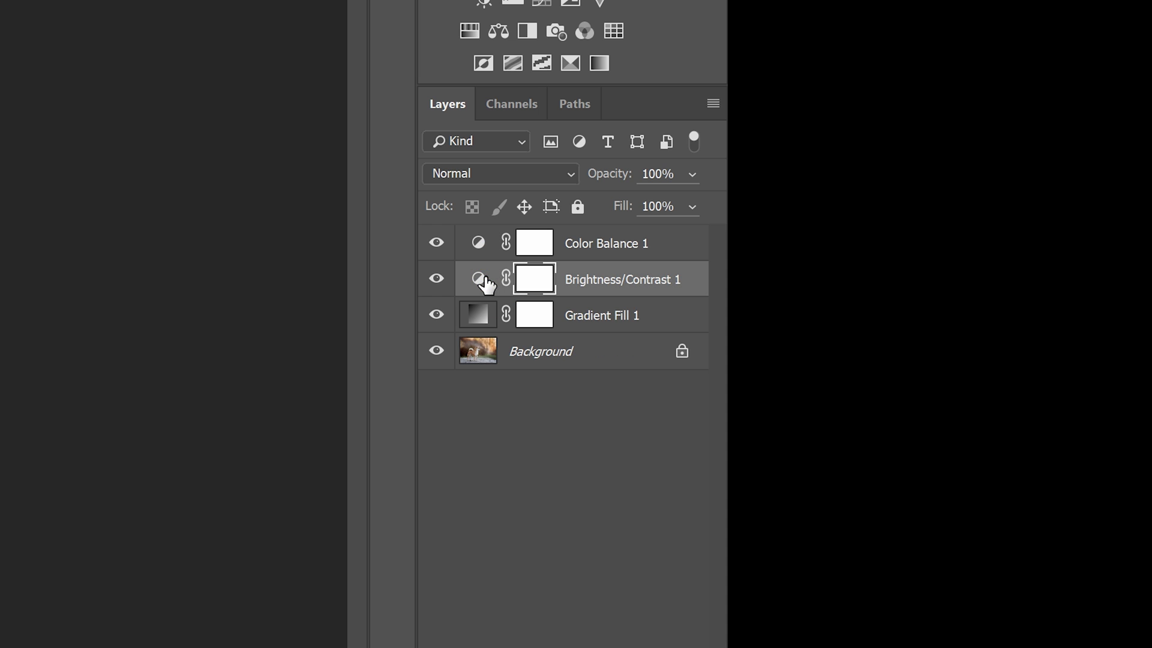
Step: Convert Color Balance 1 through Background into one smart object with a Smart Sharpen smart filter
left_click(600, 241)
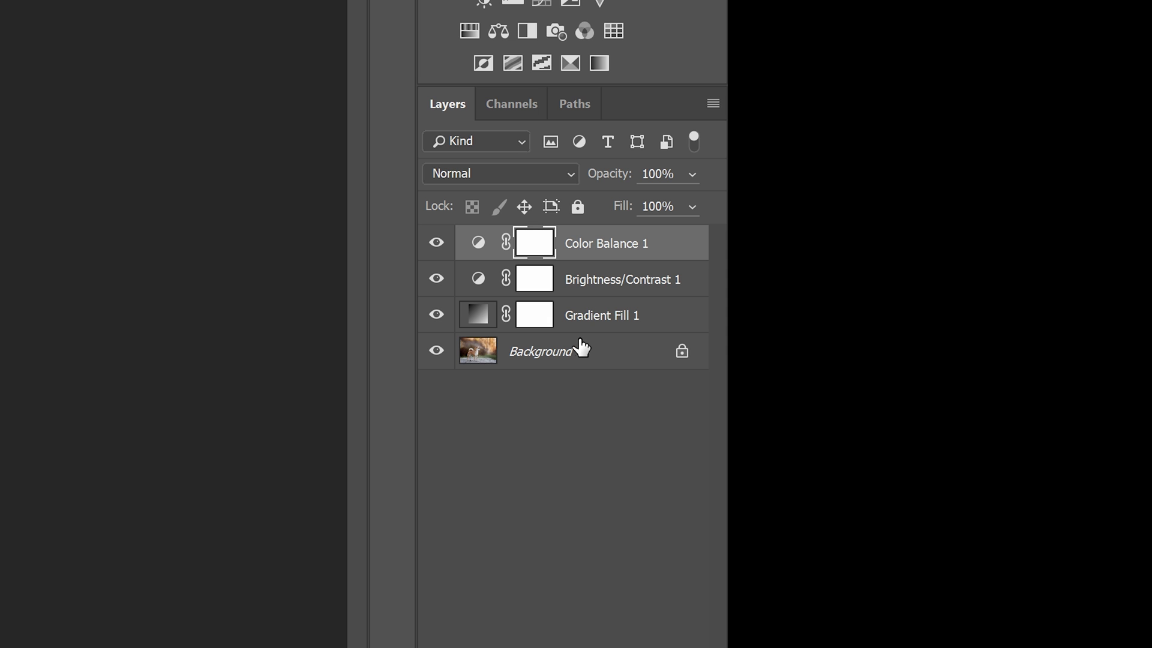
left_click(575, 354, "shift")
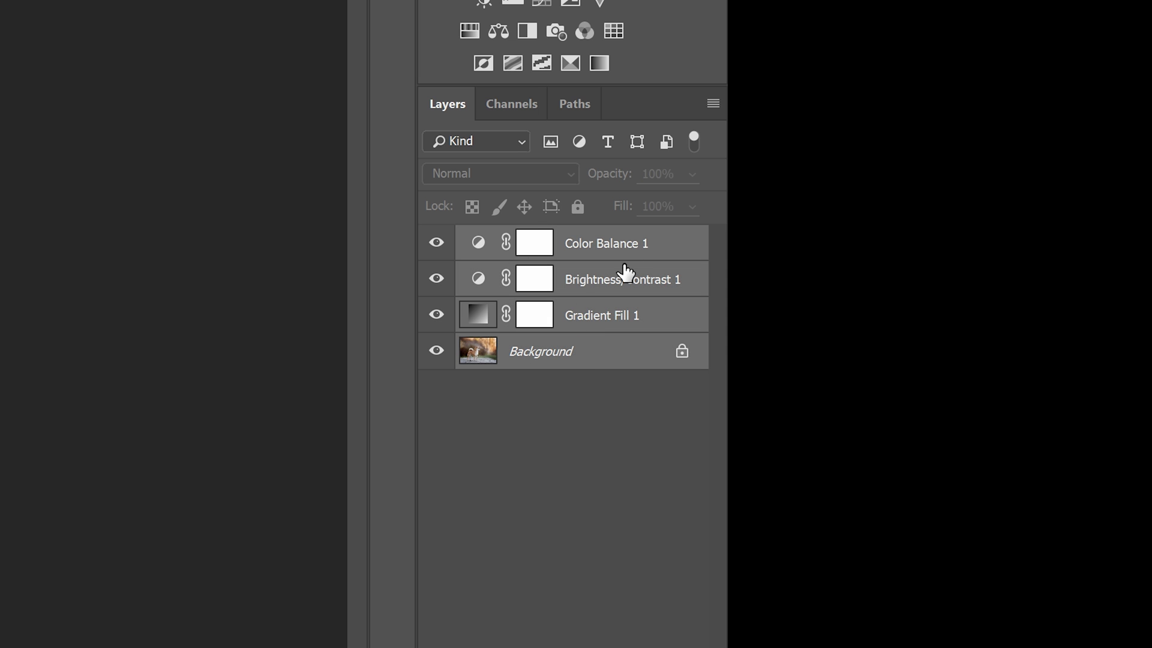
right_click(625, 243)
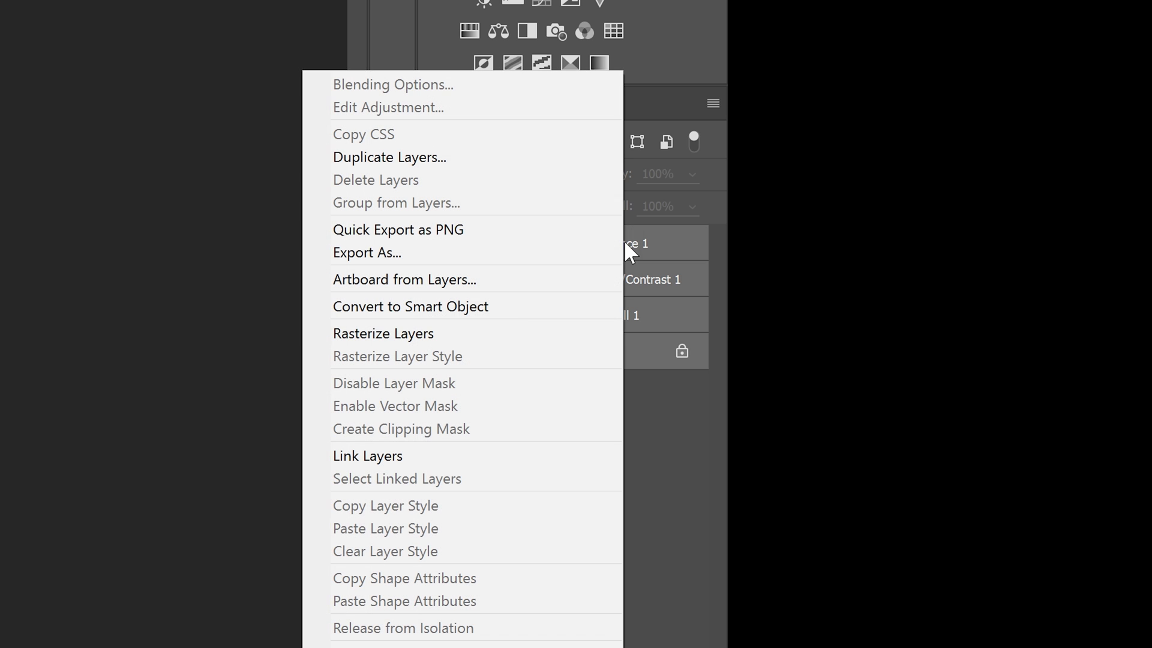
left_click(517, 310)
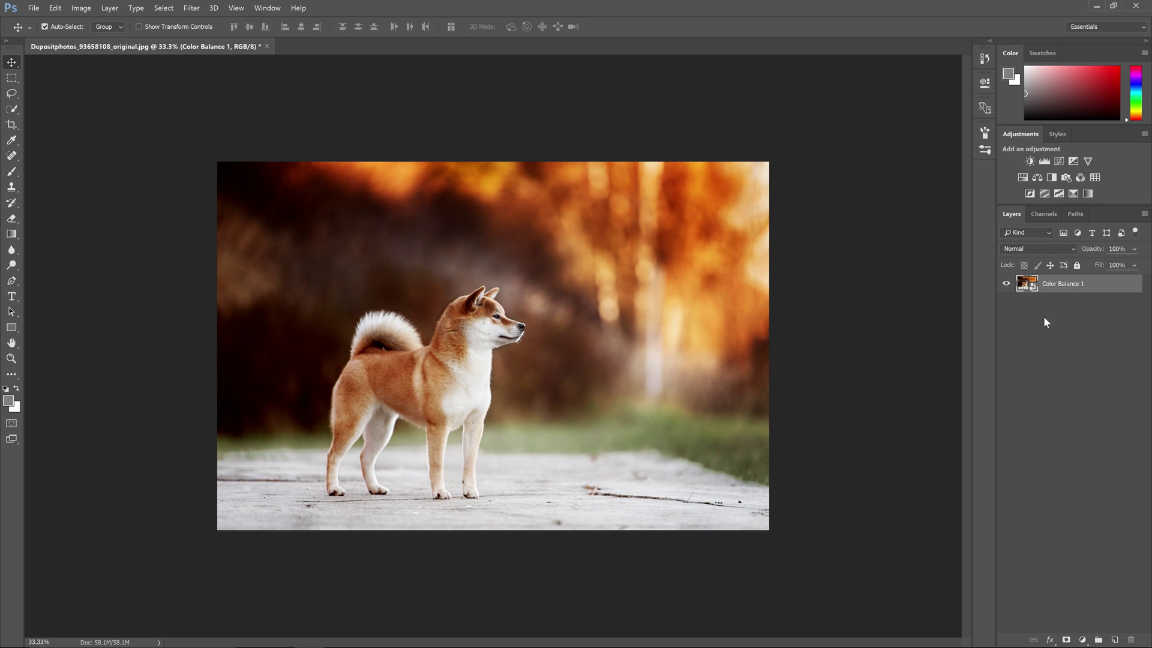
key("ctrl+alt+f")
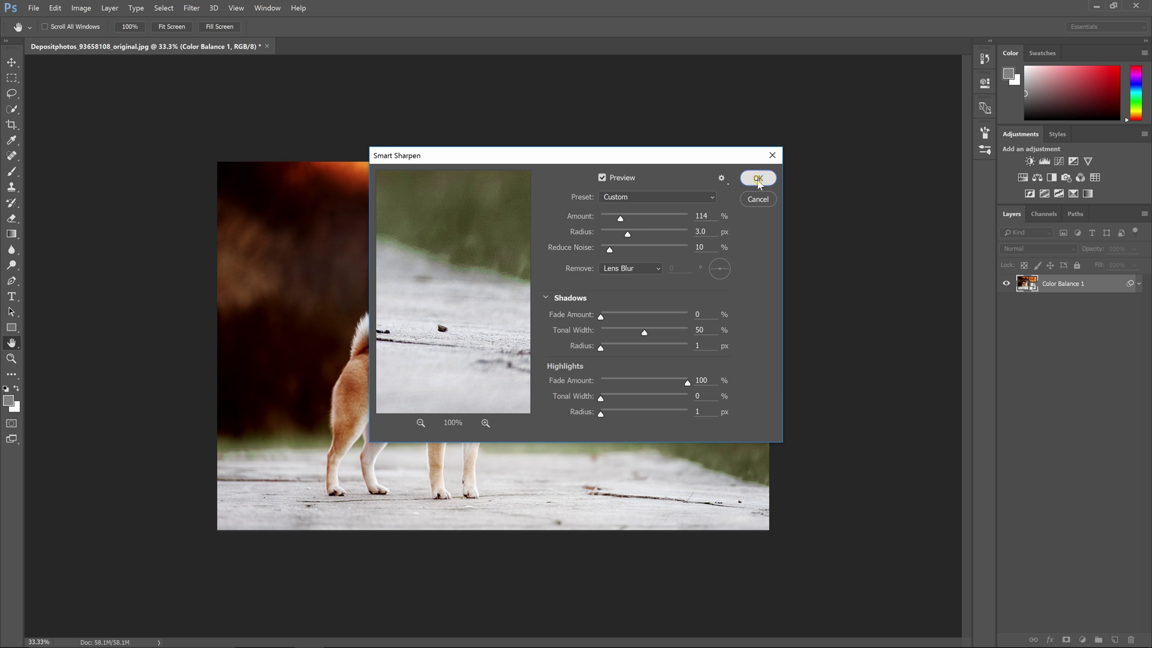
left_click(758, 179)
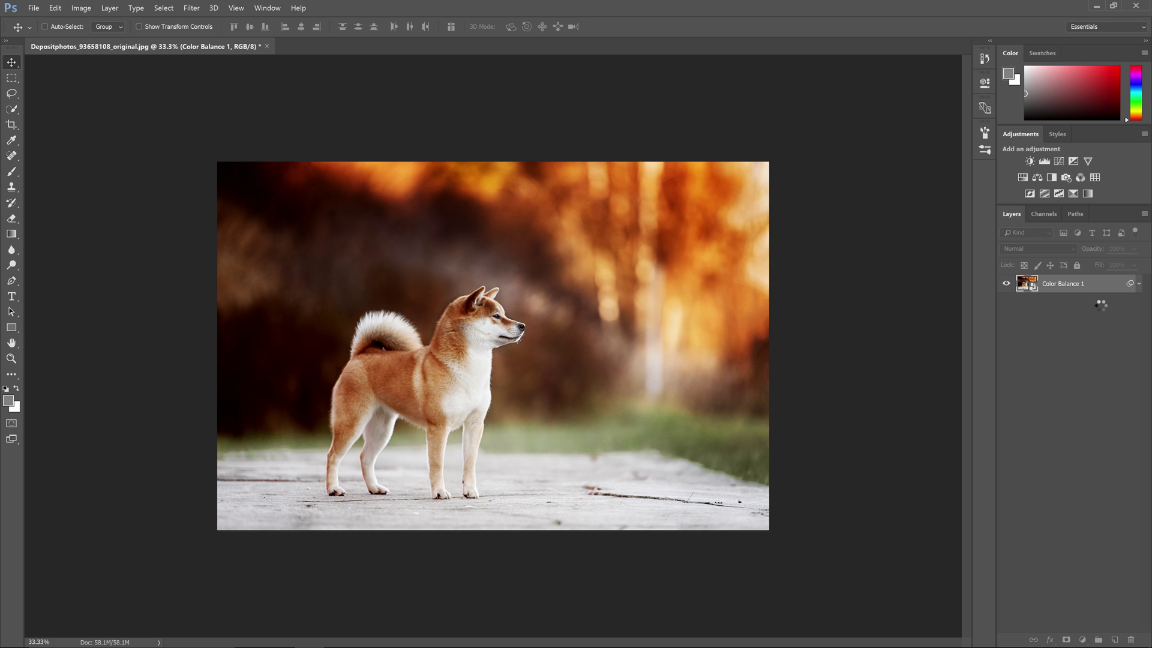
Step: Hide Gradient Fill 1 inside the smart object's contents and save the .psb
double_click(1030, 287)
key("Return")
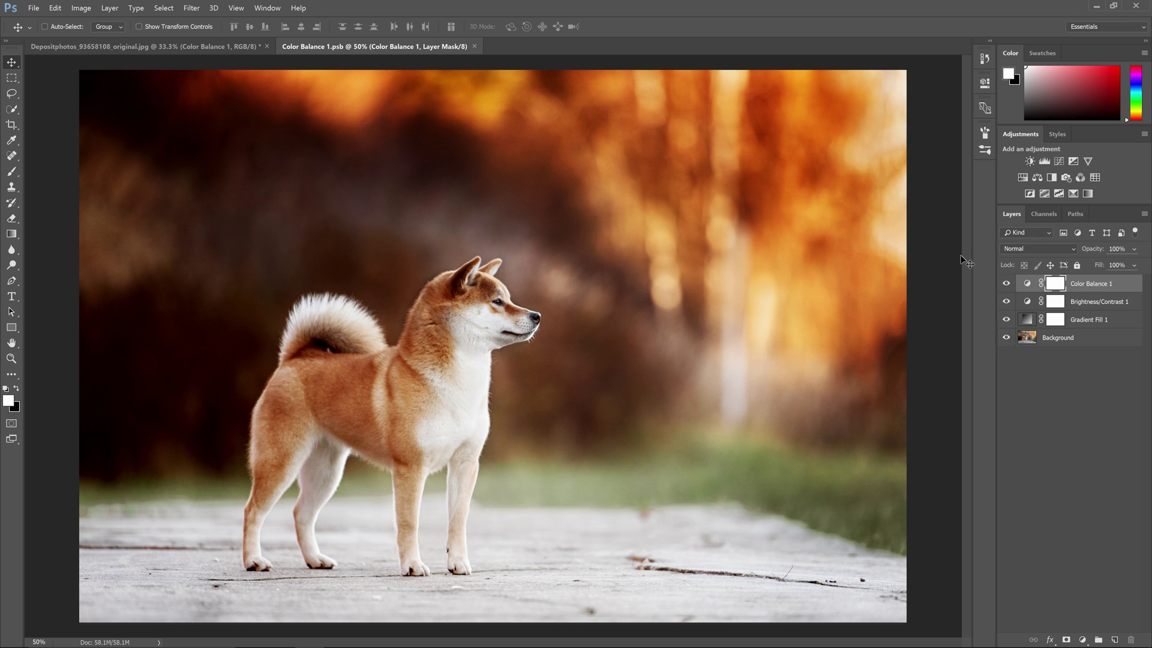
left_click(1006, 320)
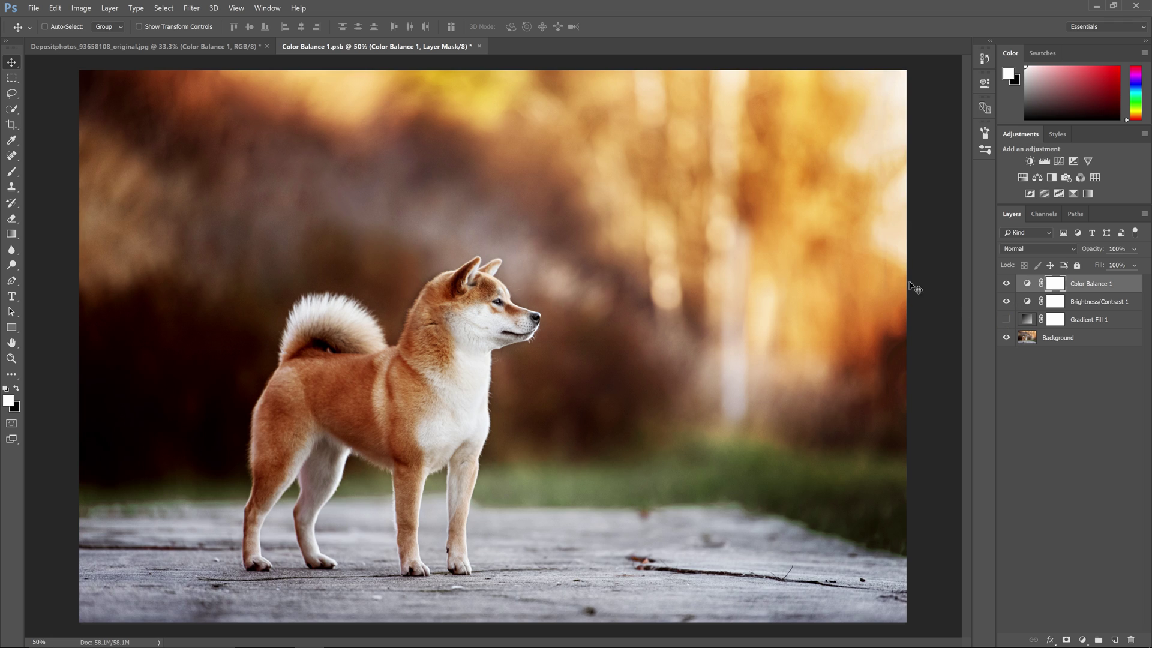
key("ctrl+w")
key("Return")
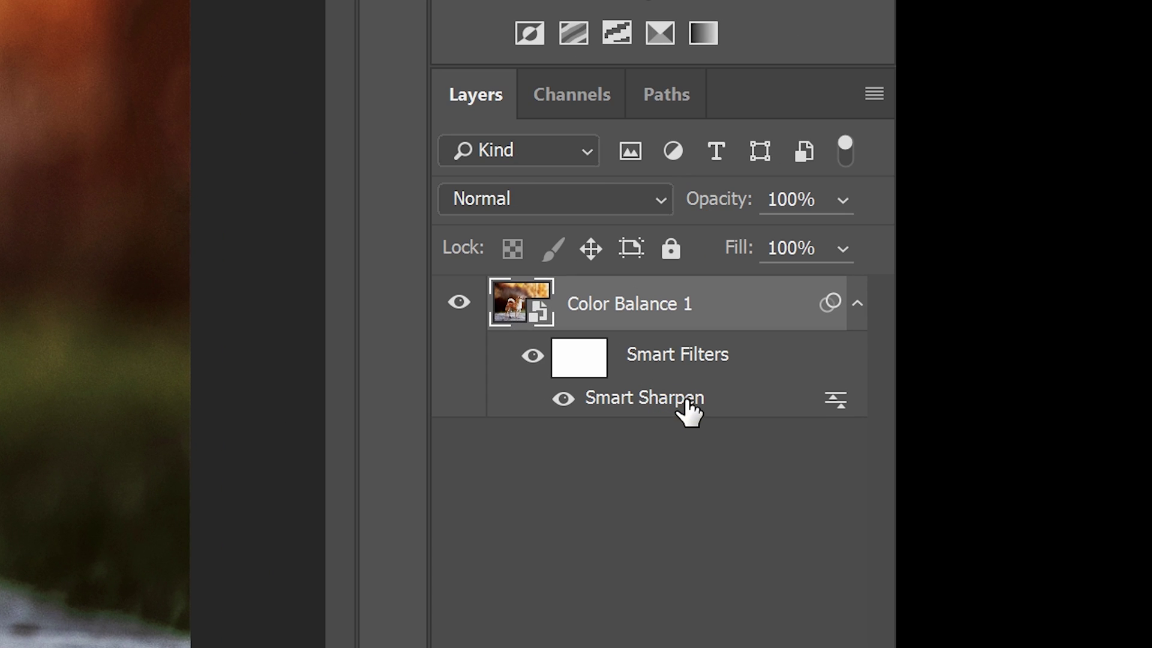
Step: Lower the Smart Sharpen filter's Amount on Color Balance 1 from 114 to 90
double_click(714, 399)
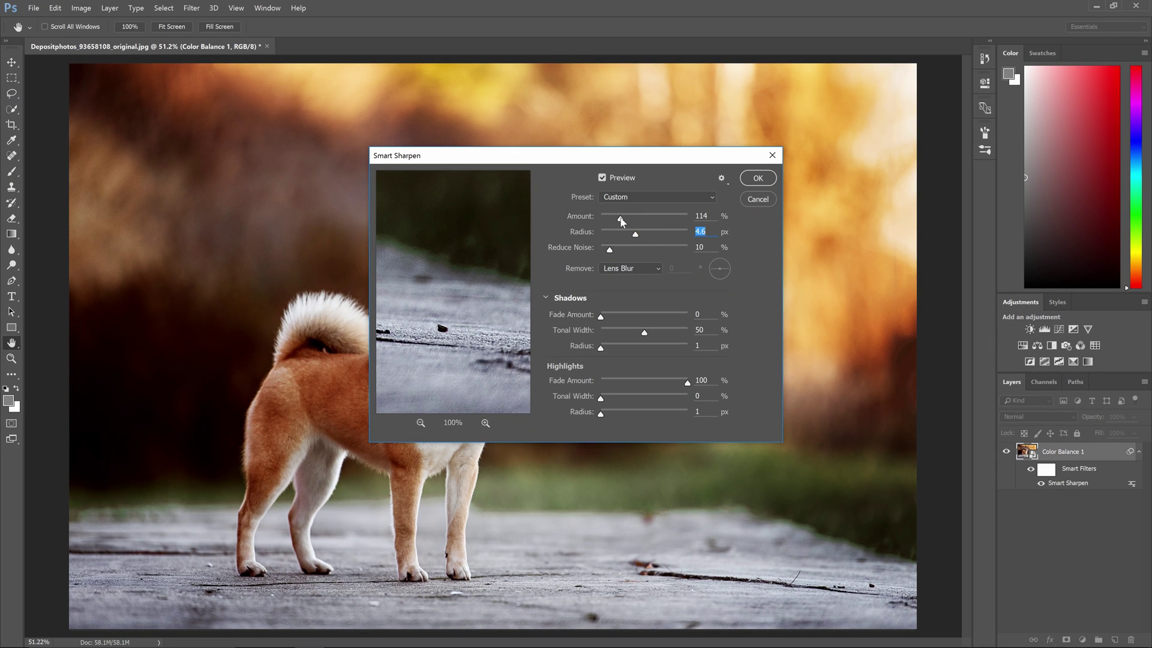
left_click(701, 216)
type("90")
left_click(757, 178)
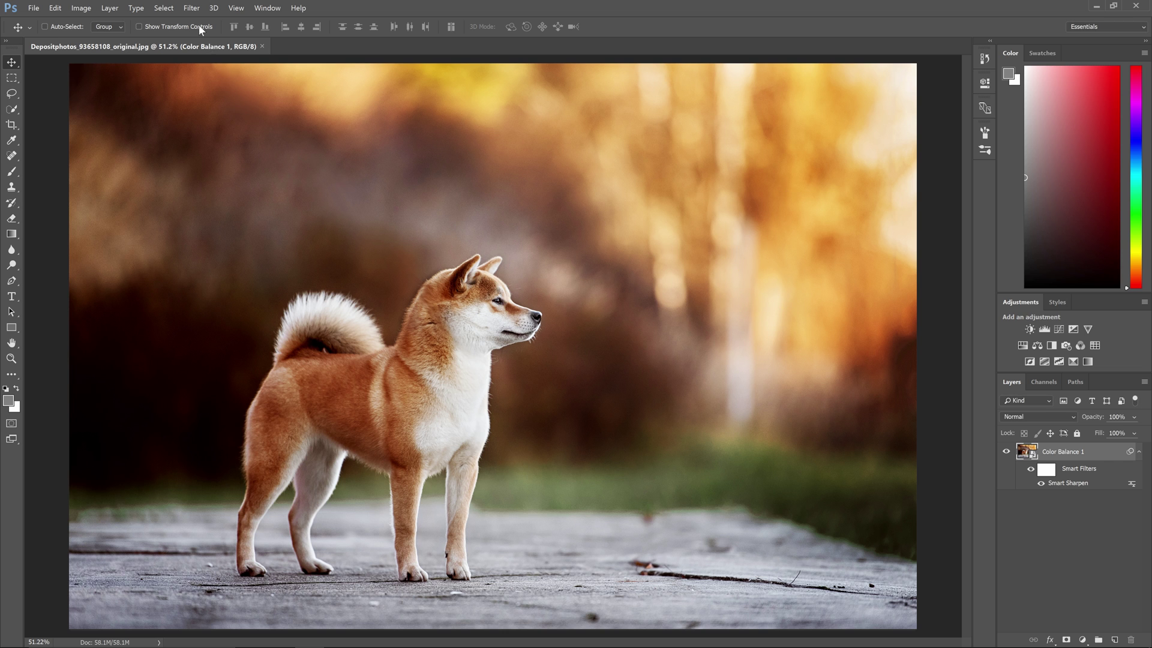
left_click(192, 8)
Step: Add an Oil Paint smart filter and place it beneath Smart Sharpen
left_click(207, 116)
key("Return")
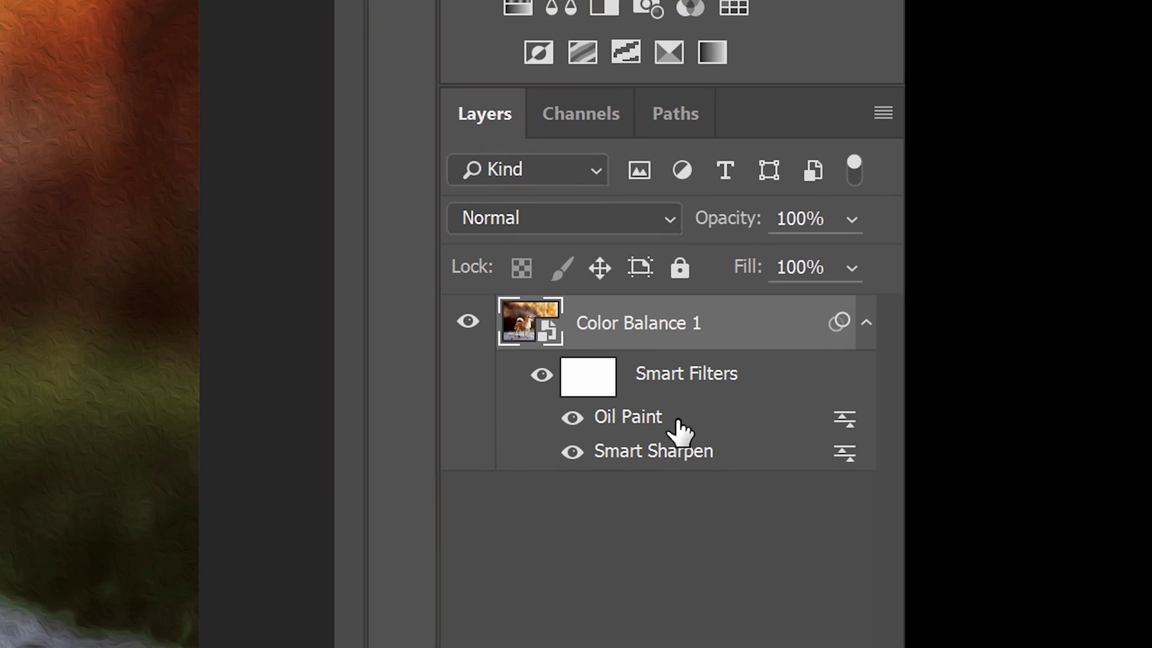
mouse_move(618, 424)
left_mouse_down()
mouse_move(616, 457)
mouse_move(635, 458)
left_mouse_up()
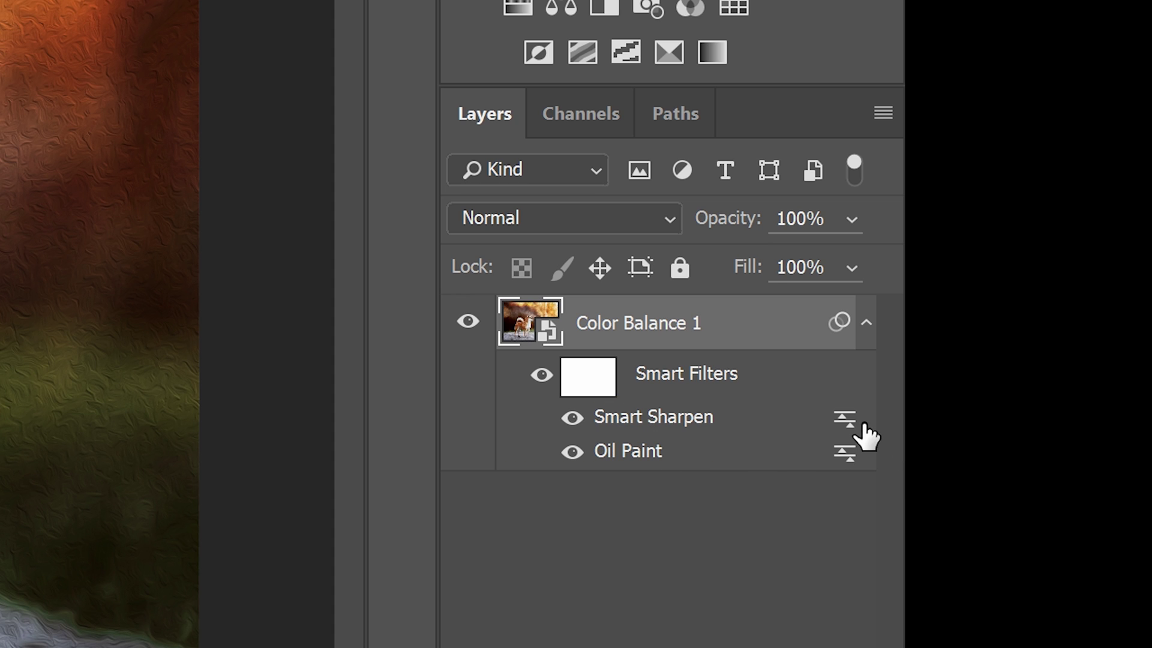
Step: Set Smart Sharpen's blending options to Overlay mode at 54% opacity
double_click(845, 418)
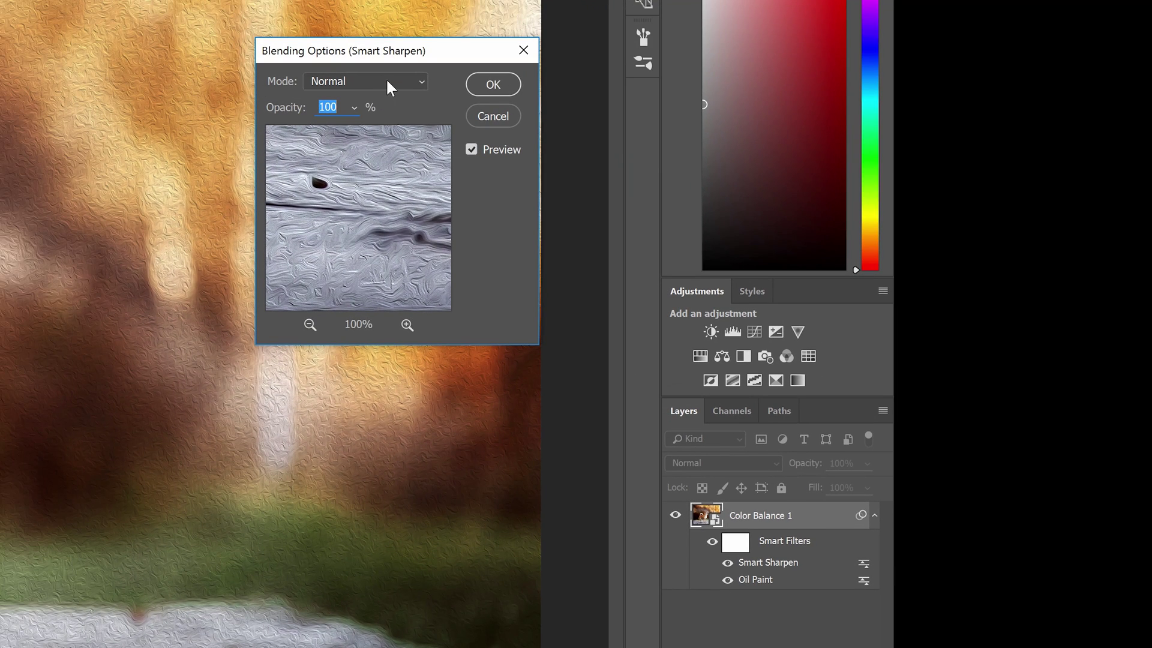
left_click(388, 82)
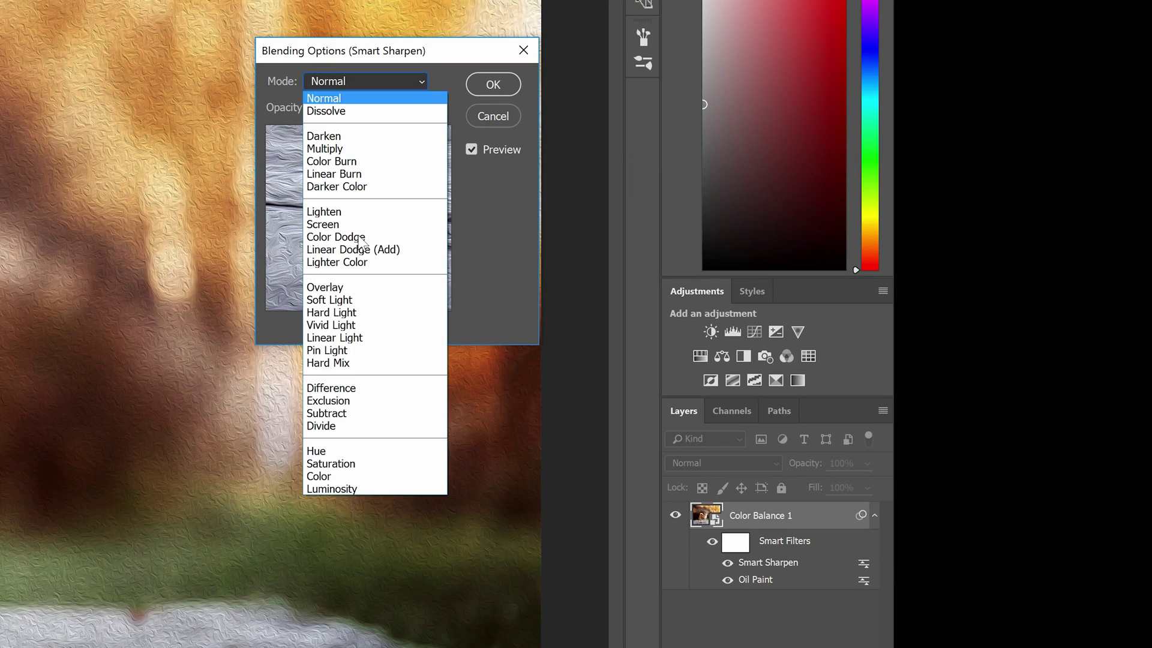
left_click(367, 288)
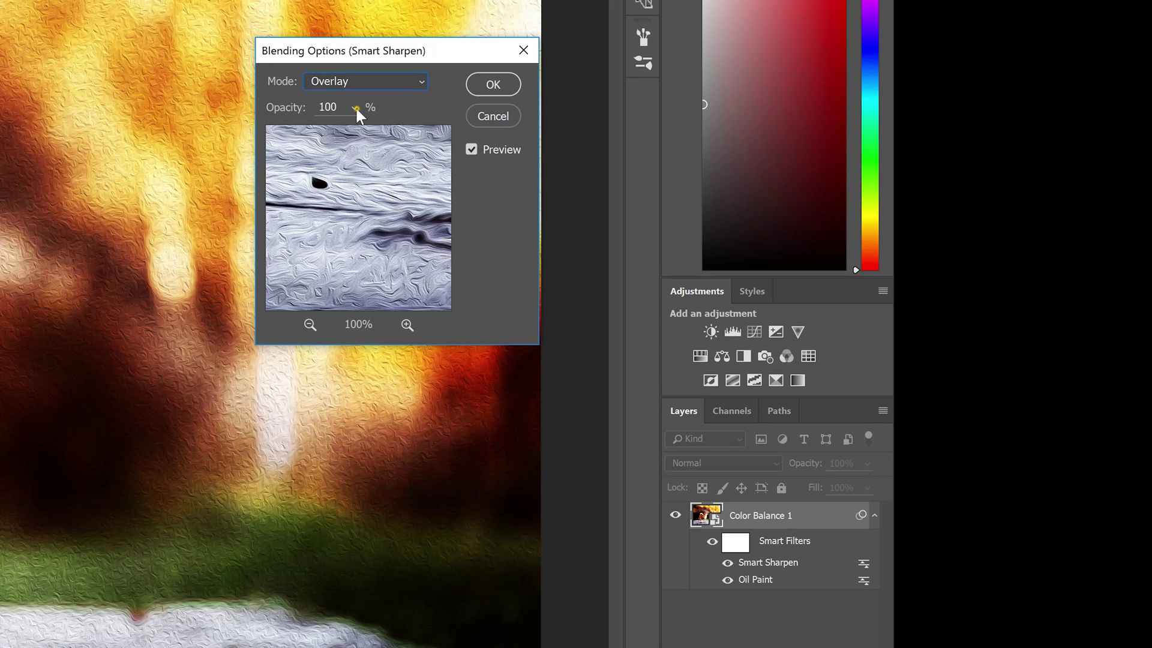
left_click_drag(354, 108, 318, 123)
left_click(483, 87)
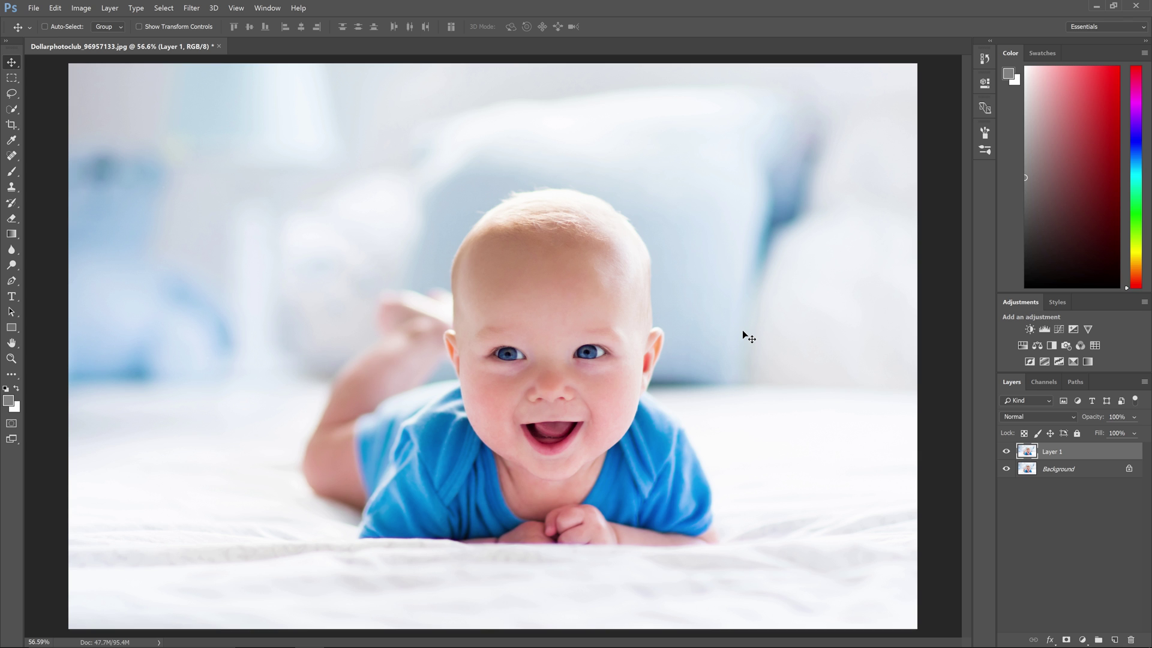
Step: Shrink Layer 1 to a tiny size and commit, then transform it again, leaving it blurry
key("ctrl+t")
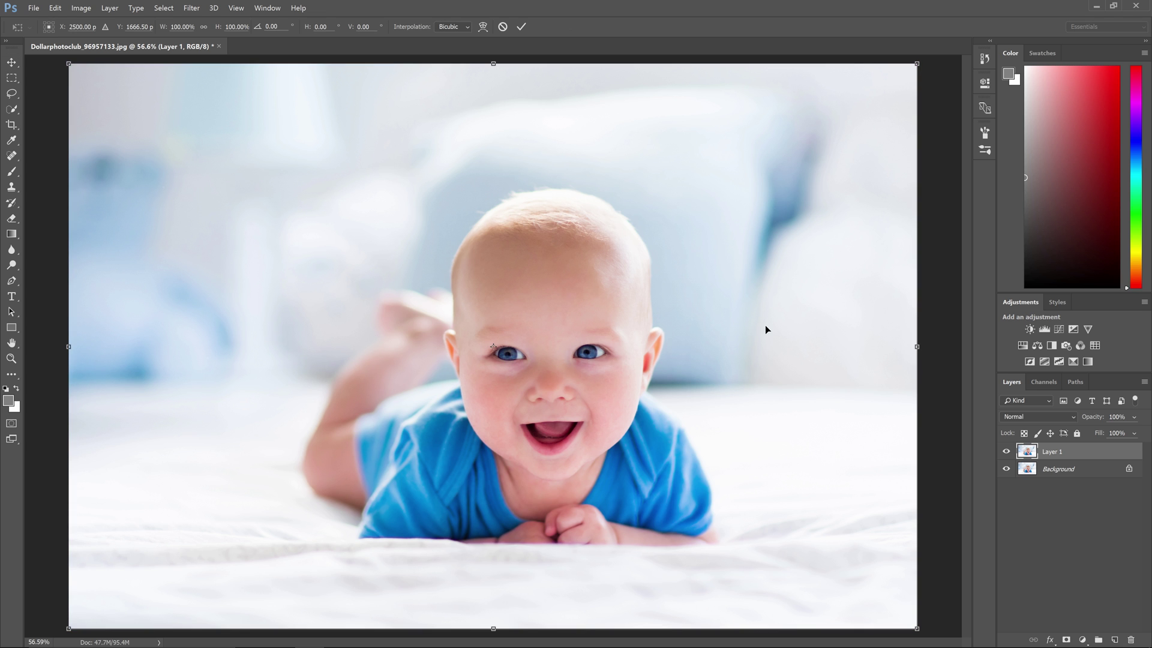
left_click_drag(917, 63, 930, 87)
key("Return")
key("ctrl+t")
key("Return")
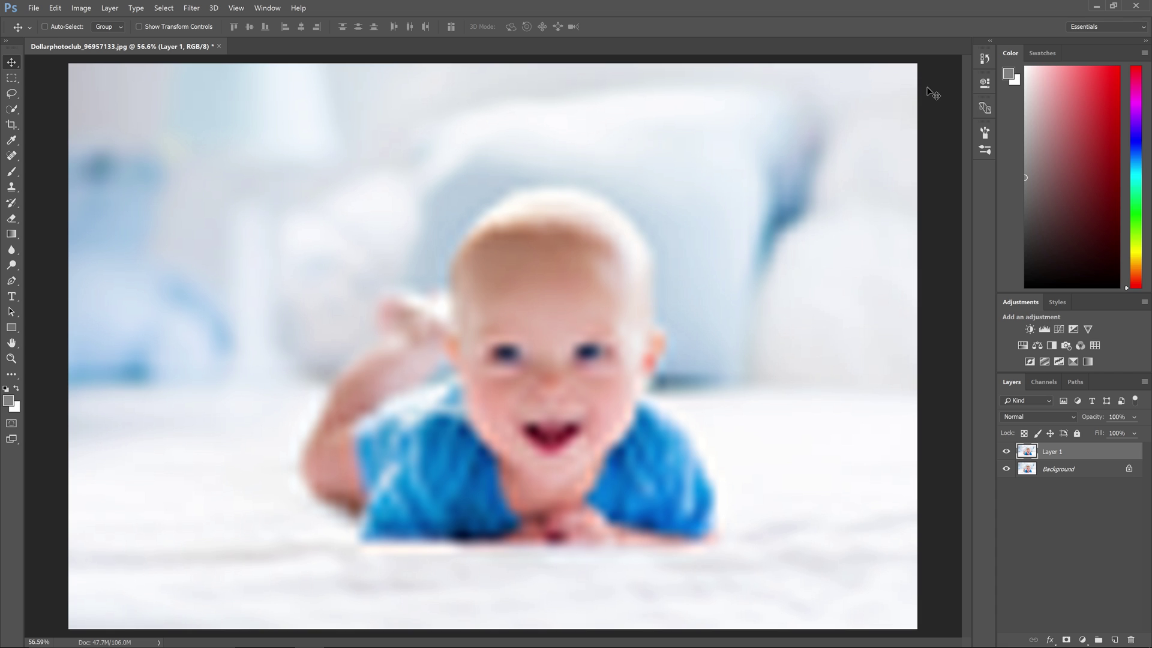
Step: Undo the enlargement, delete the tiny Layer 1 and duplicate Background as a fresh Layer 1
key("ctrl+z")
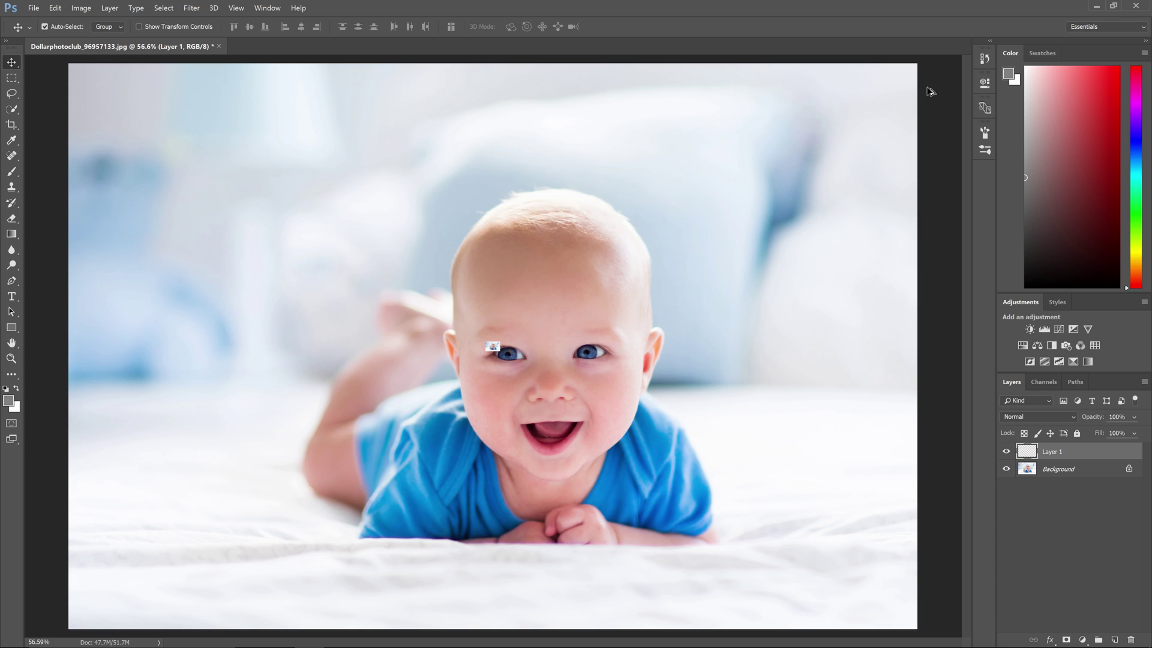
key("Delete")
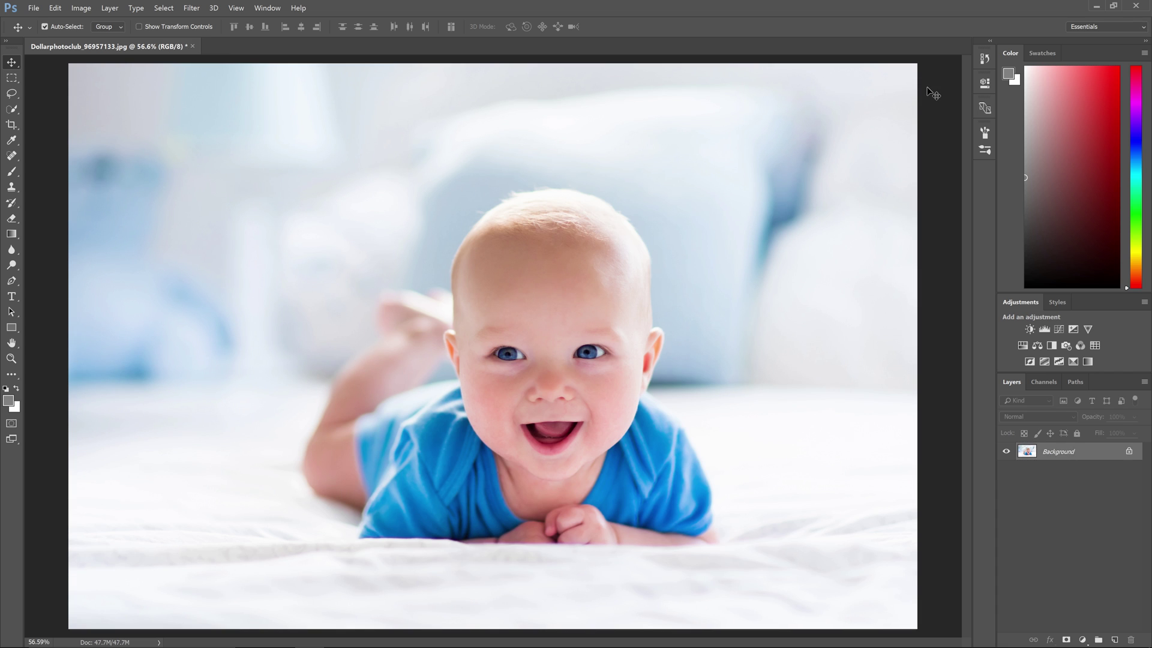
key("ctrl+j")
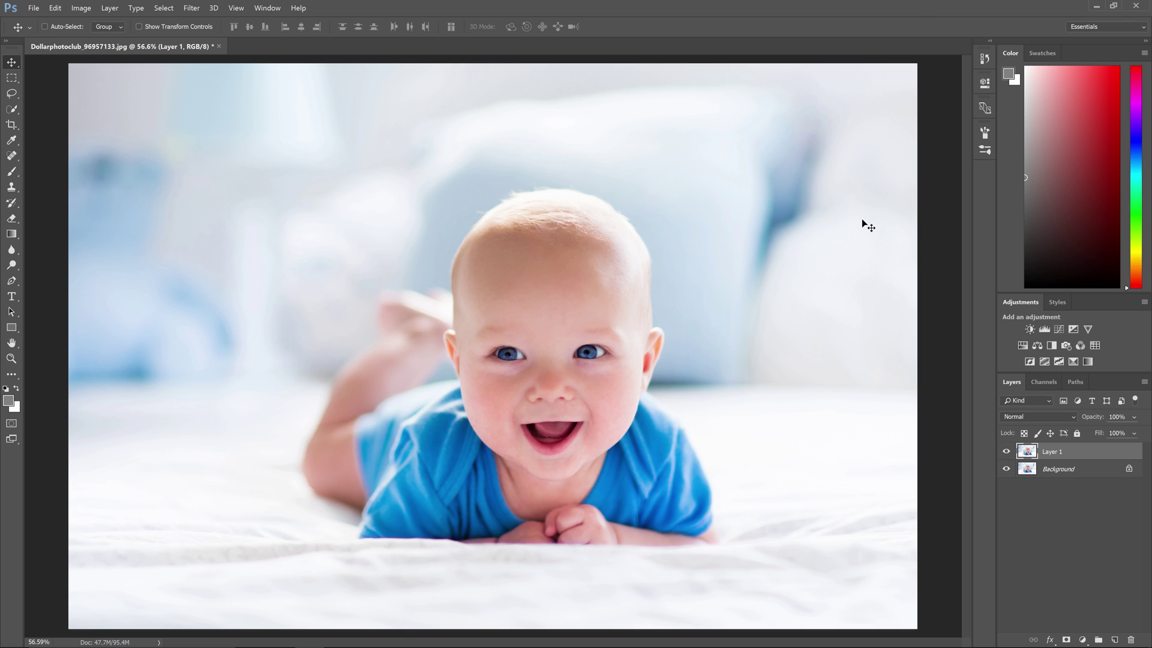
Step: Shrink the Layer 1 smart object to a tiny box over the eye, then enlarge it to about 110%
key("ctrl+t")
left_click_drag(917, 63, 797, 189)
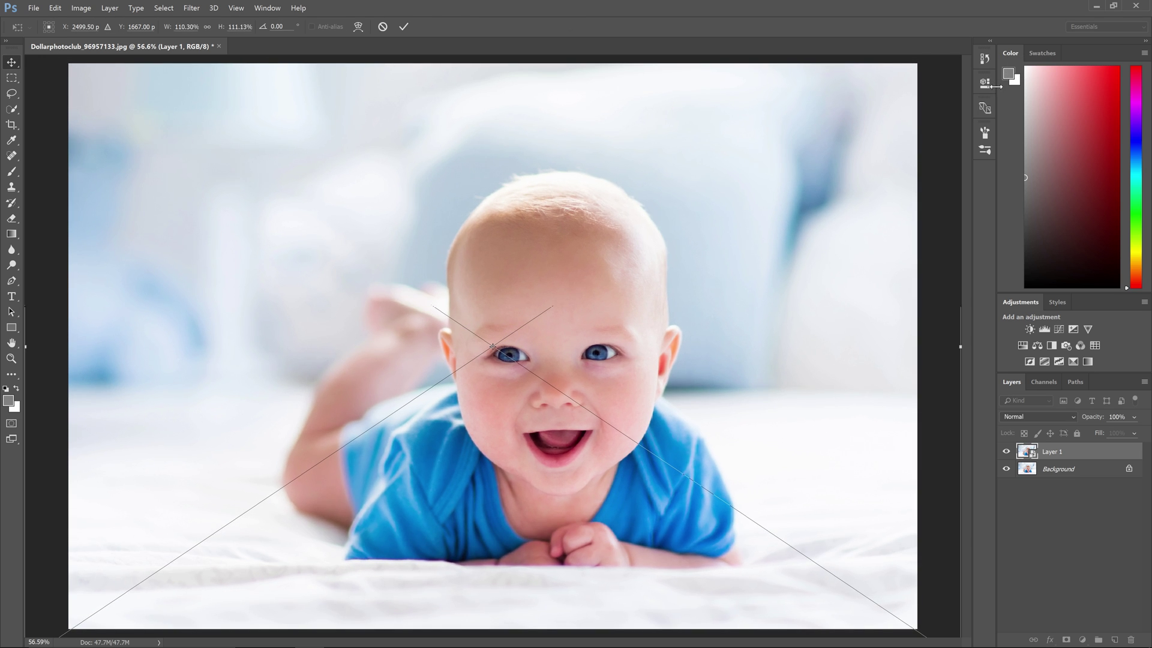
key("Return")
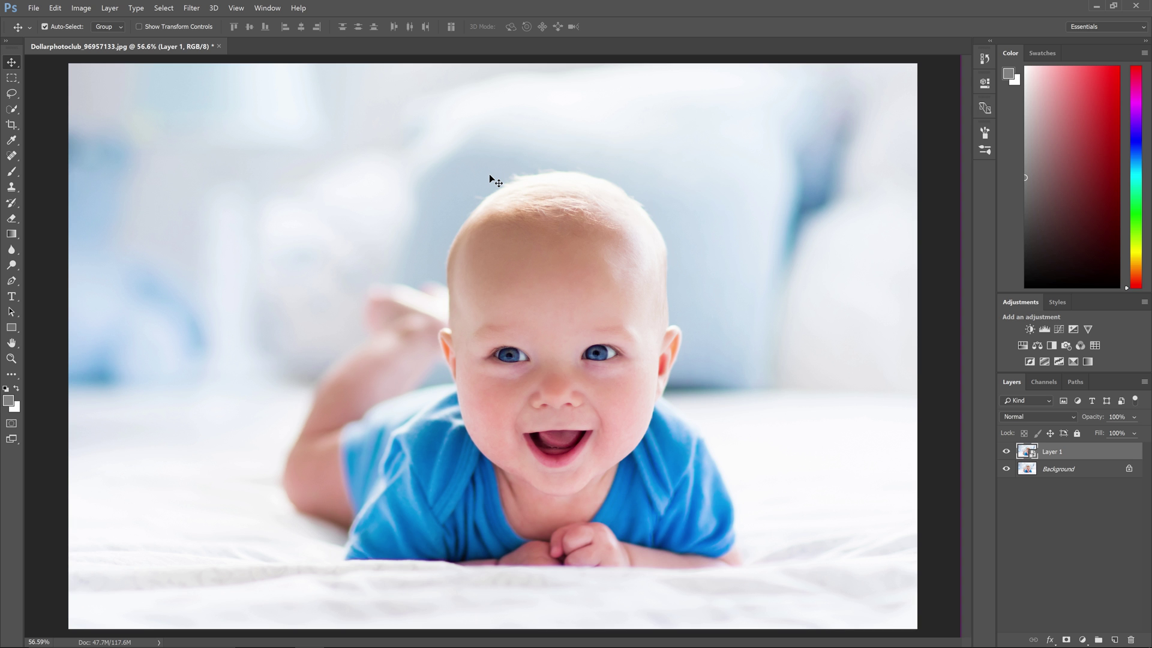
Step: Set the Layer 1 transform's width and height to 100% and commit
key("ctrl+t")
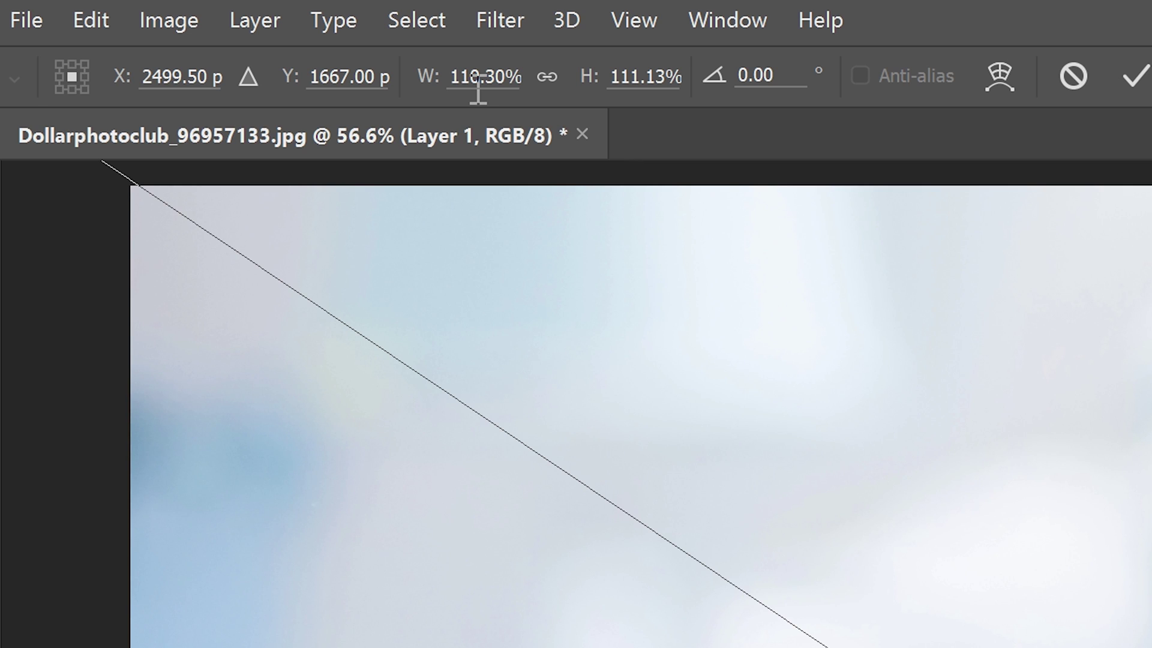
left_click(480, 85)
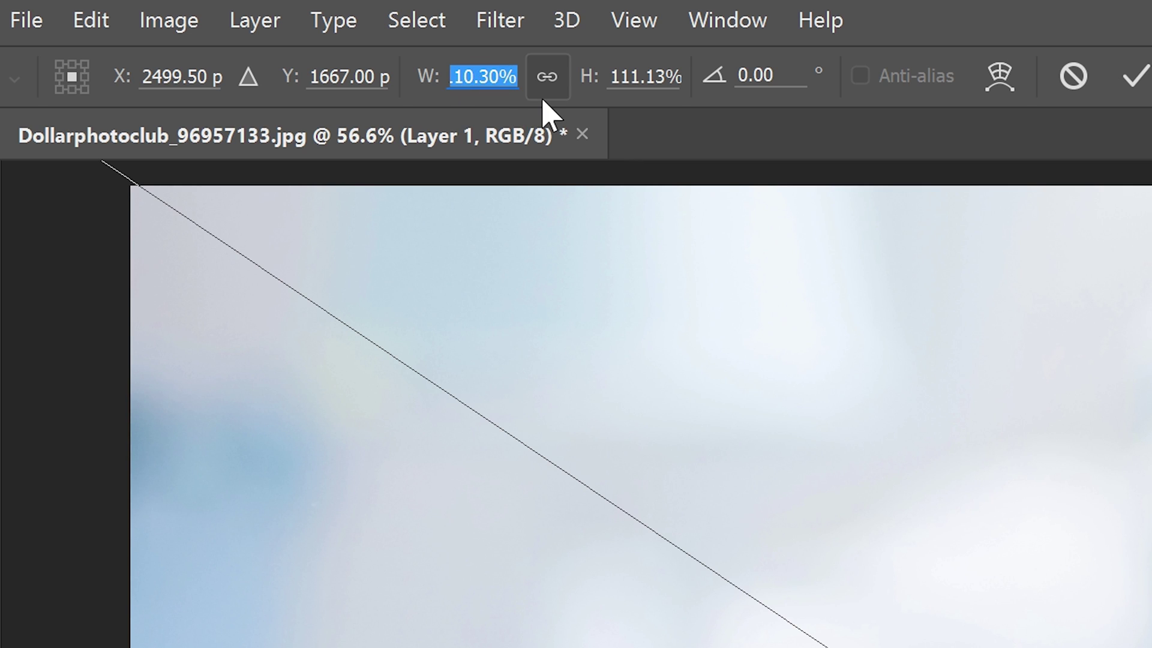
left_click(642, 76)
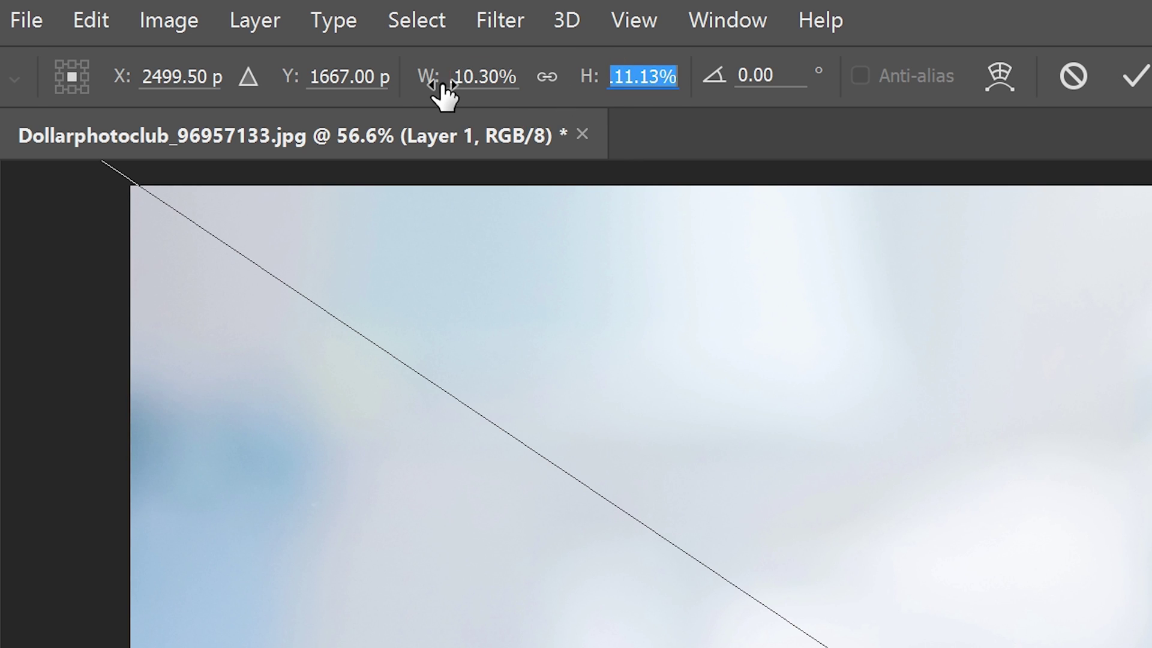
left_click(483, 81)
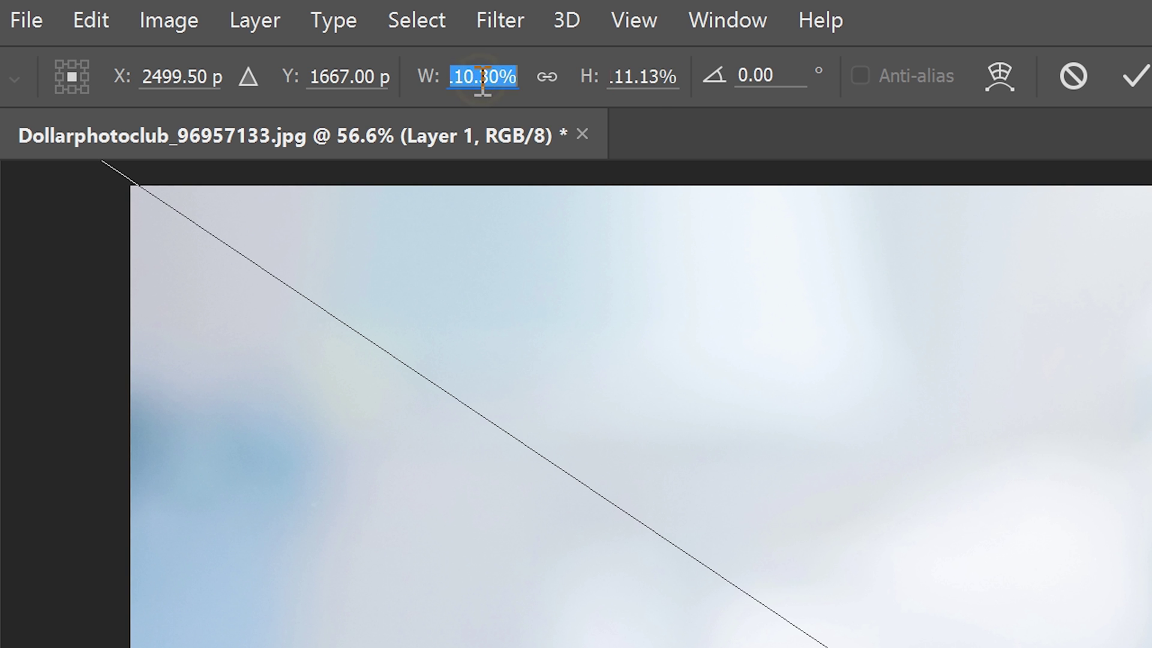
type("100")
key("Tab")
type("100")
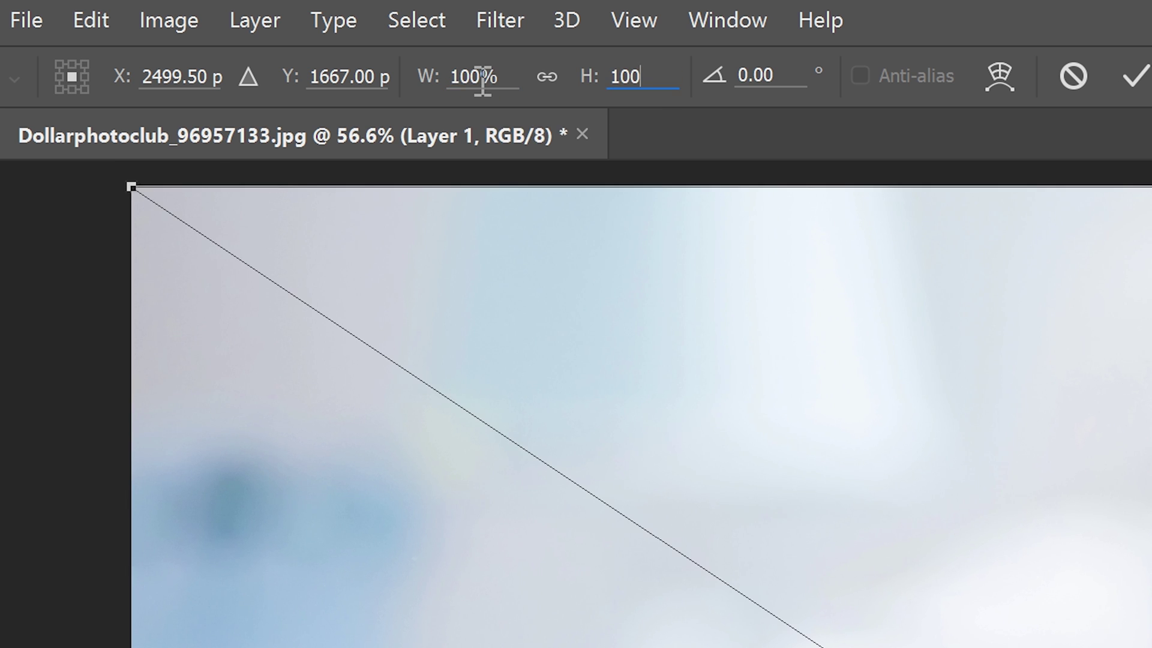
key("Return")
key("Return")
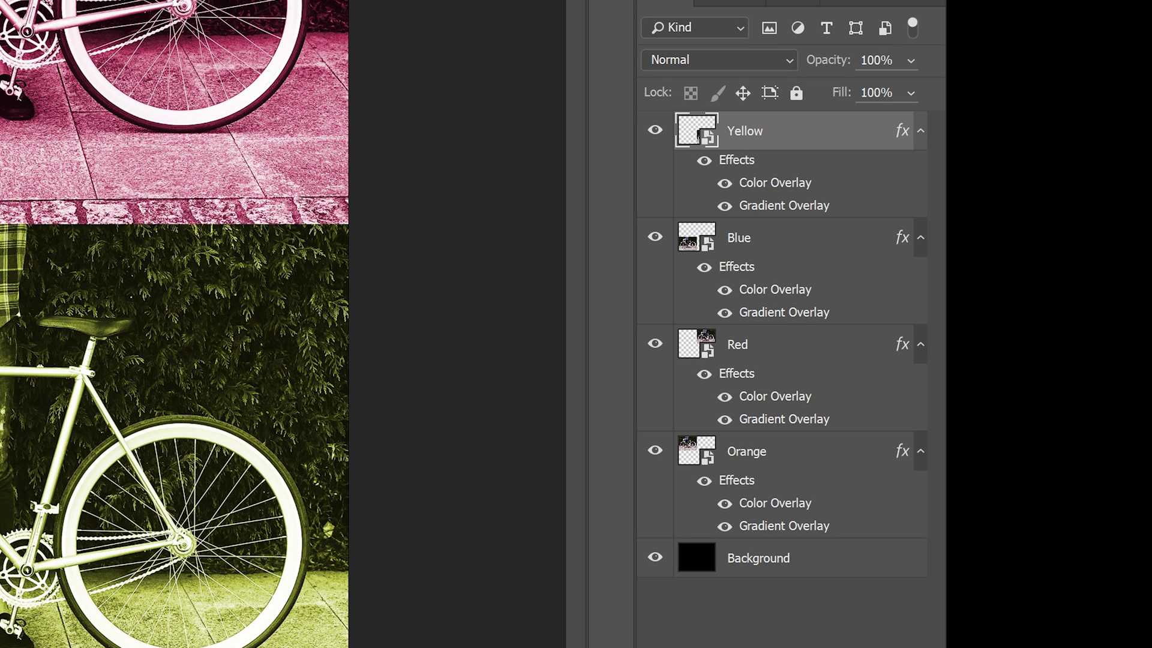
Step: Open the Orange layer's smart object contents as Layer 0.psb in the bicycle collage
left_click(765, 252)
left_click(766, 342)
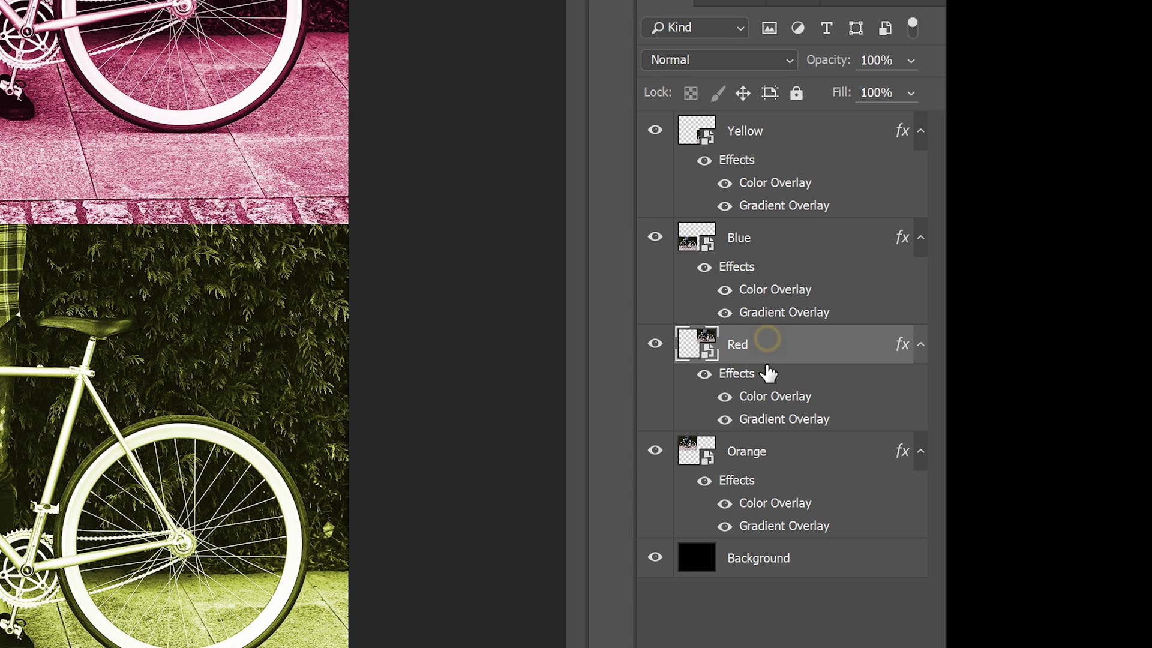
left_click(760, 450)
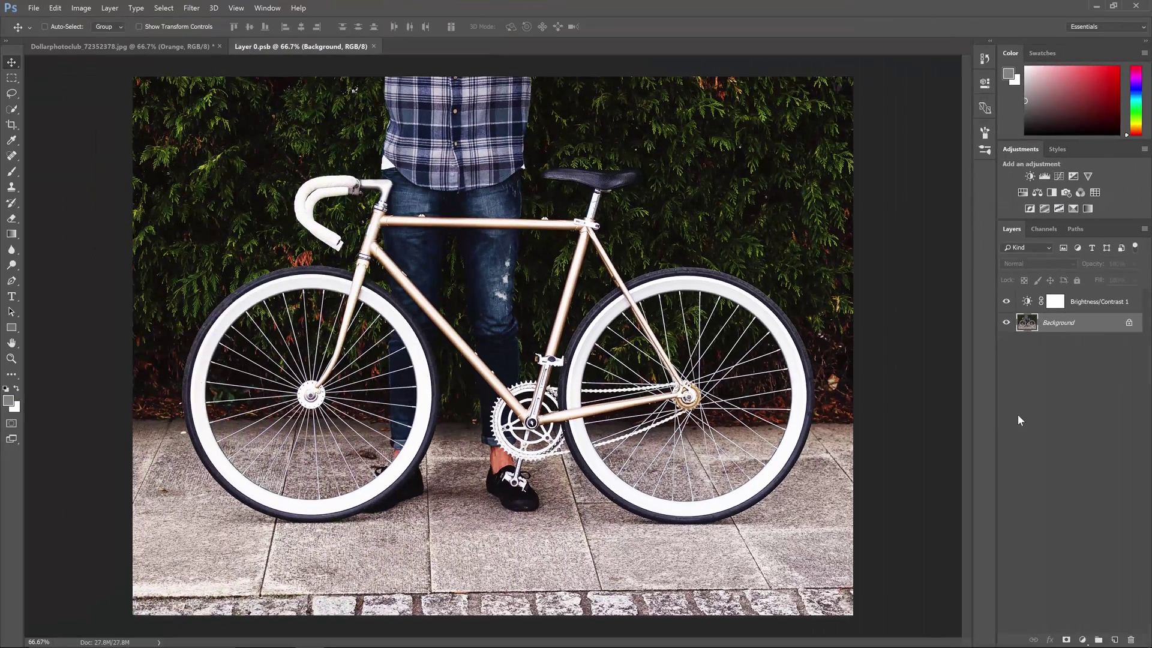
Step: Duplicate the bike layer as a Motion Blurred smart object, then save and close Layer 0.psb
key("ctrl+j")
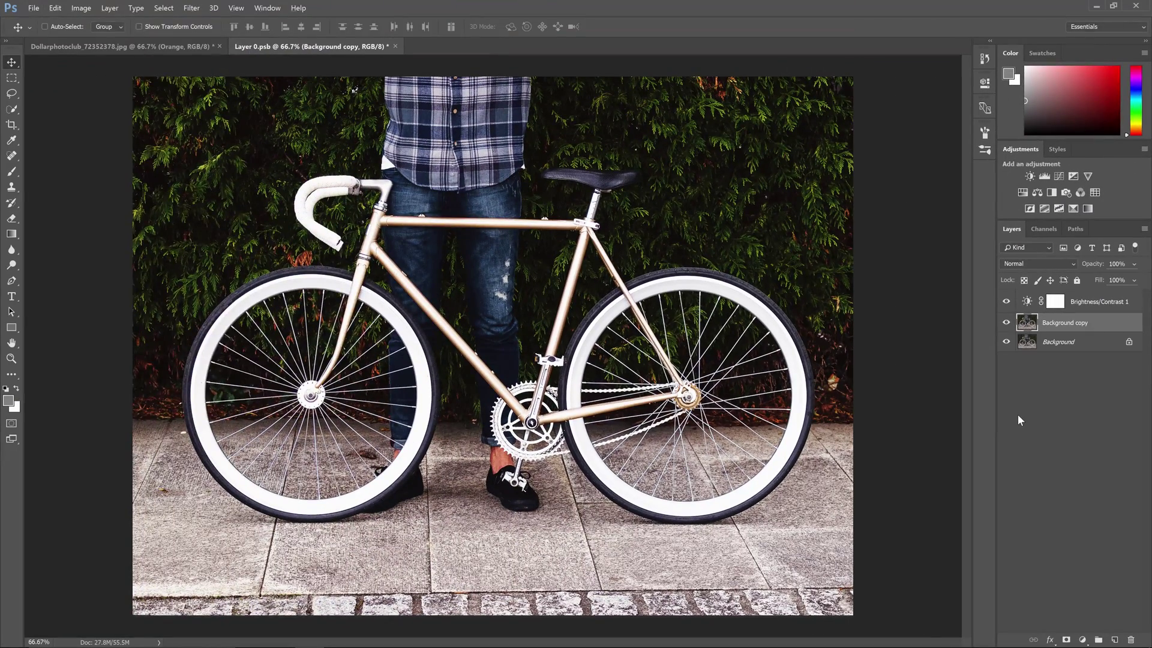
key("alt+l")
key("alt+t")
key("Down")
key("Return")
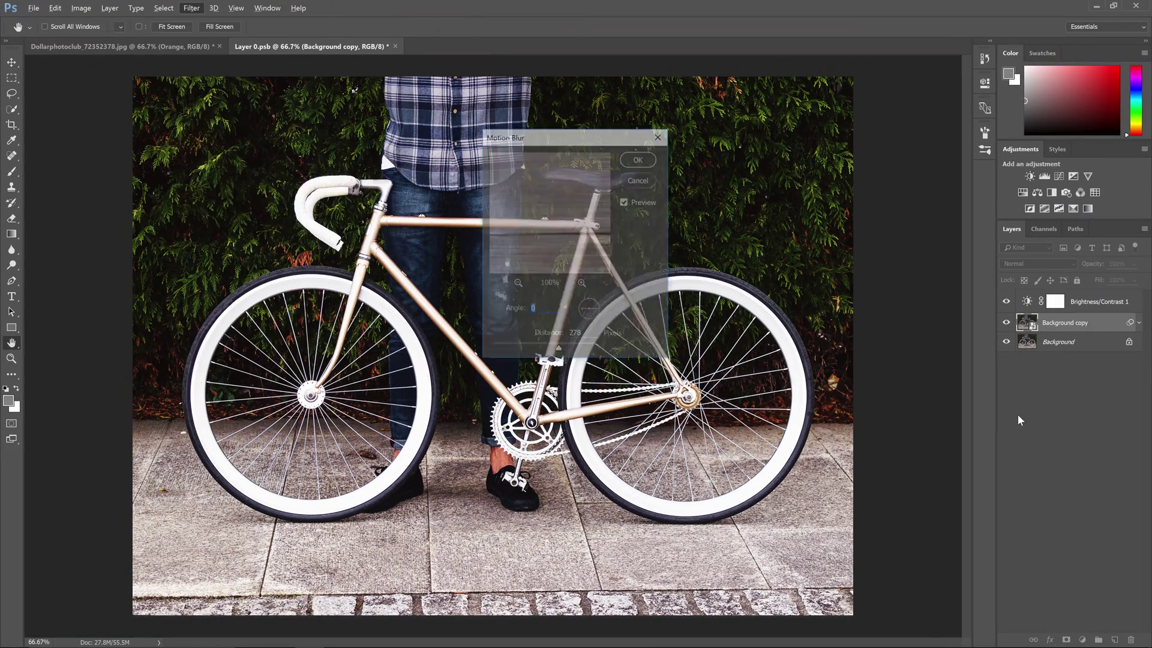
key("Return")
key("ctrl+w")
key("Return")
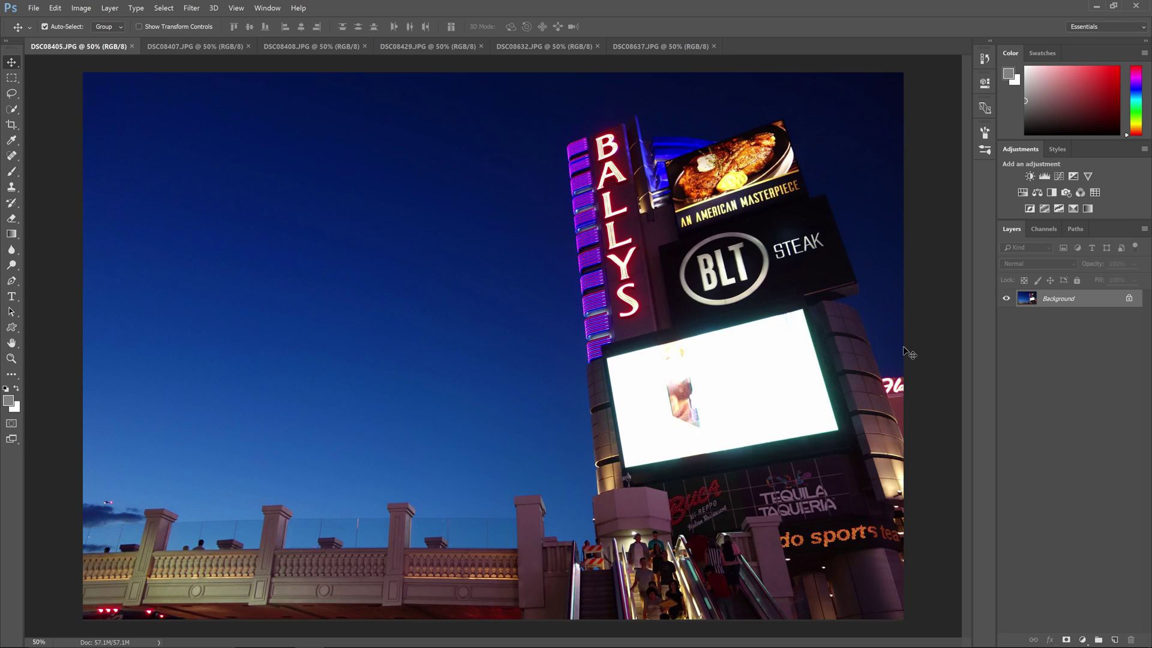
Step: Cycle through the open Las Vegas photos, then start File > Place Linked on DSC08405
key("ctrl+Tab")
key("ctrl+Tab")
key("ctrl+Tab")
key("ctrl+Tab")
key("ctrl+Tab")
key("ctrl+Tab")
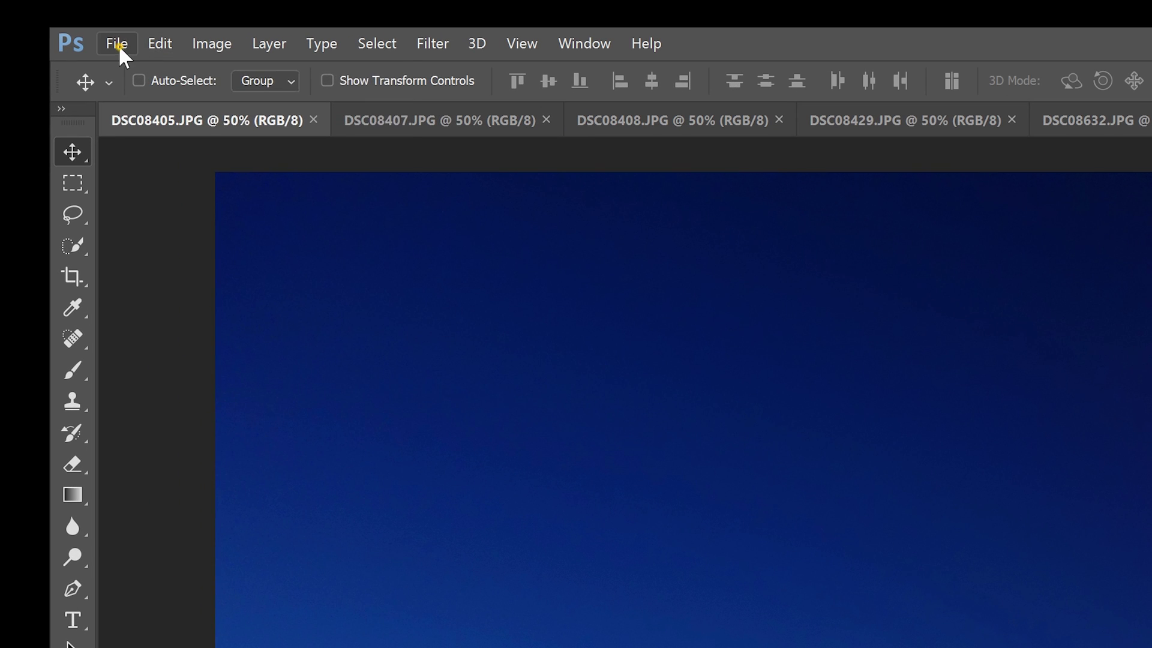
left_click(118, 45)
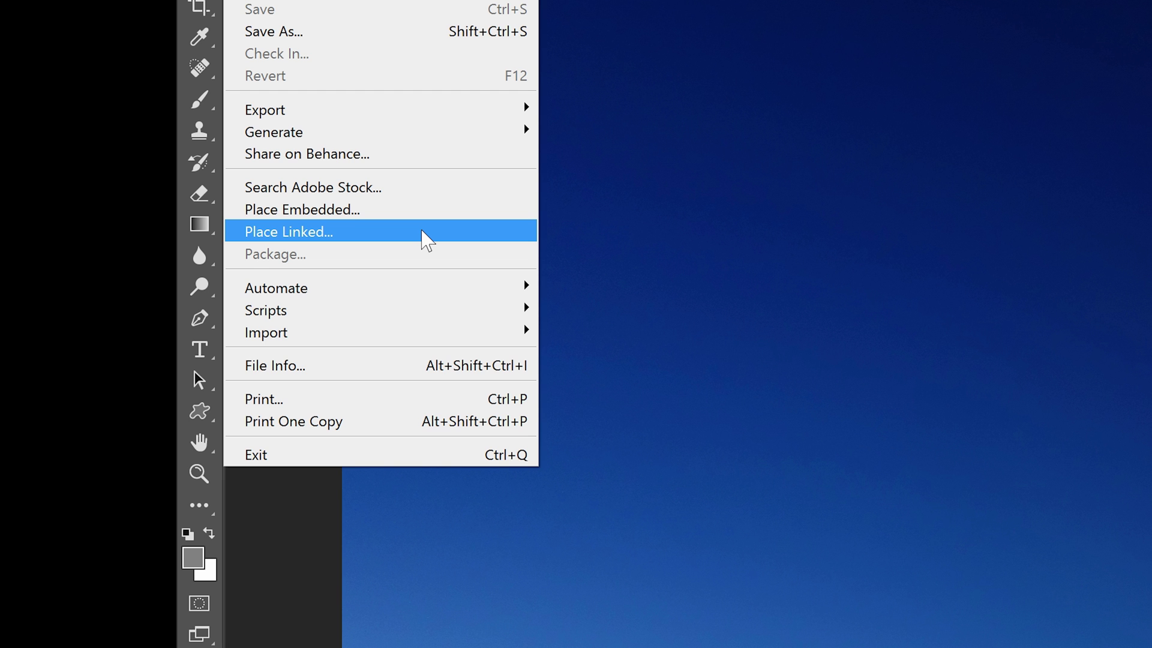
left_click(423, 233)
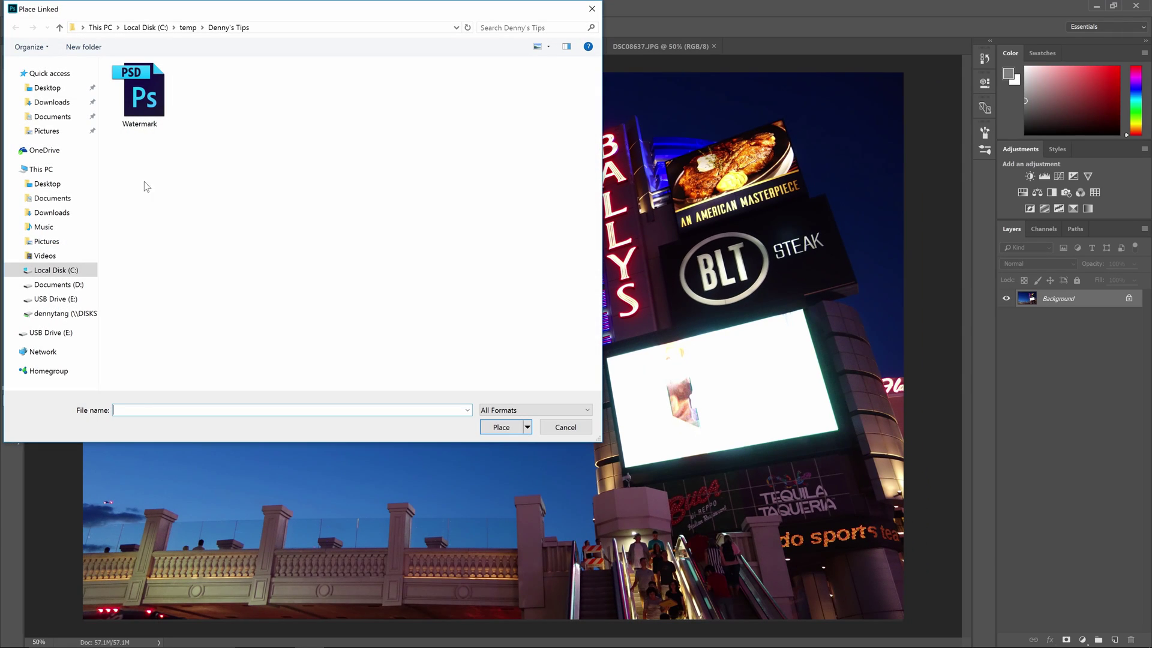
Step: Place Watermark.psd as a linked layer and move it to DSC08405's bottom-right corner
double_click(139, 102)
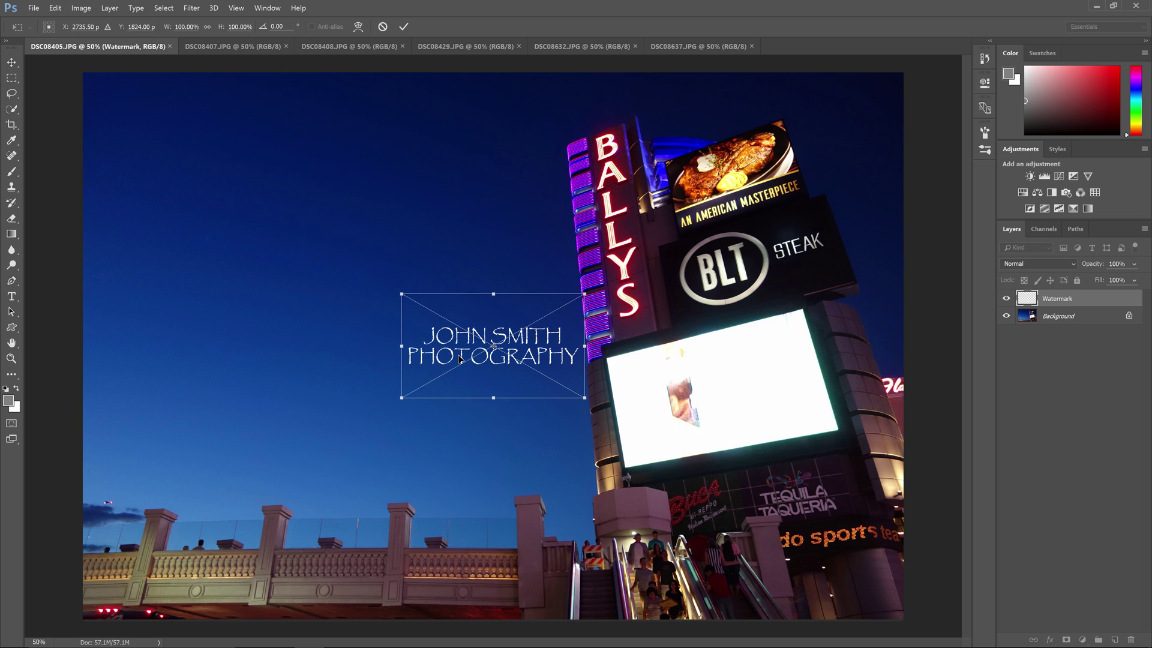
key("Return")
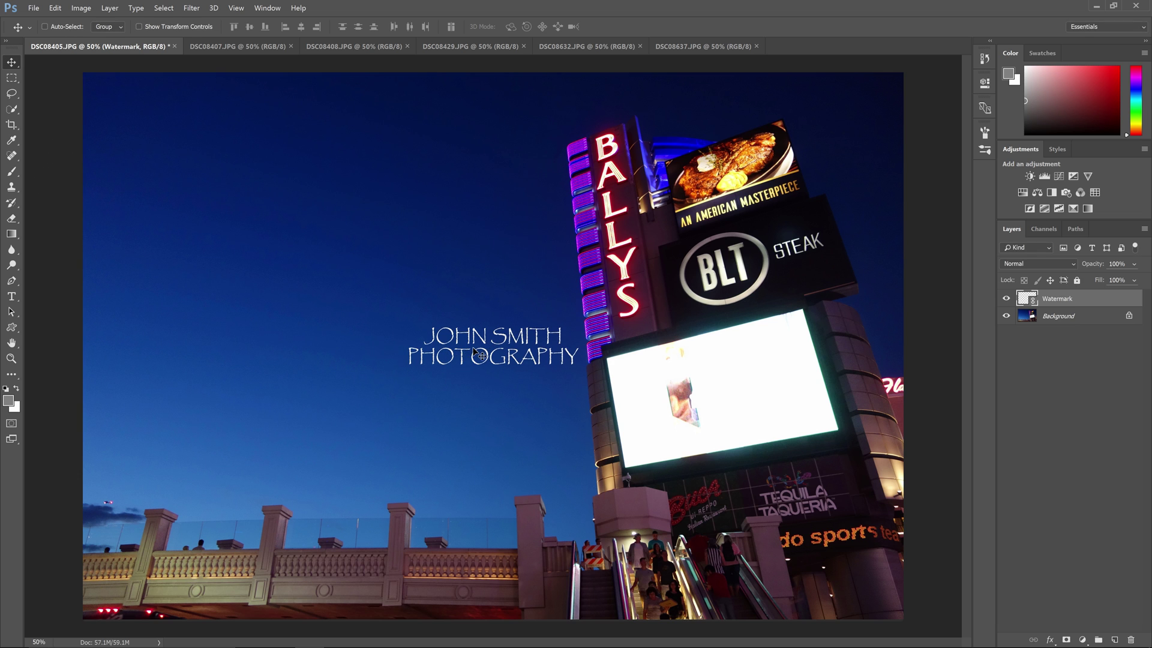
left_click_drag(466, 362, 781, 580)
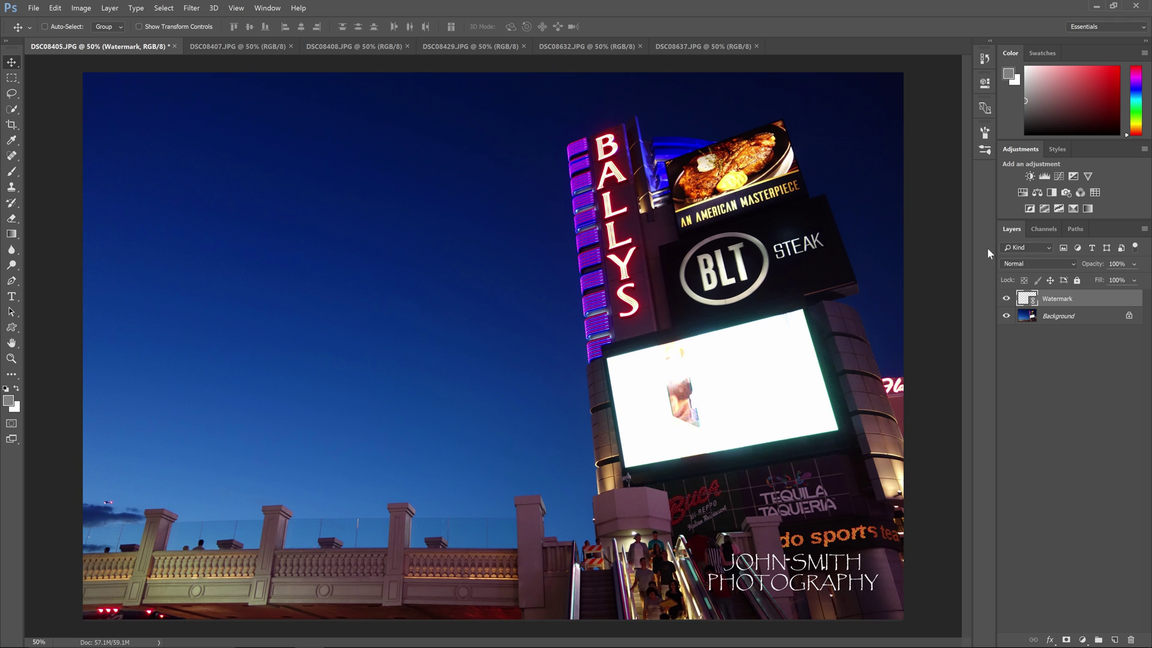
Step: Copy the Watermark layer into DSC08637, DSC08632, DSC08429, DSC08408 and DSC08407, then open its source
left_click_drag(96, 46, 114, 180)
left_click_drag(1055, 298, 543, 120)
left_click(435, 47)
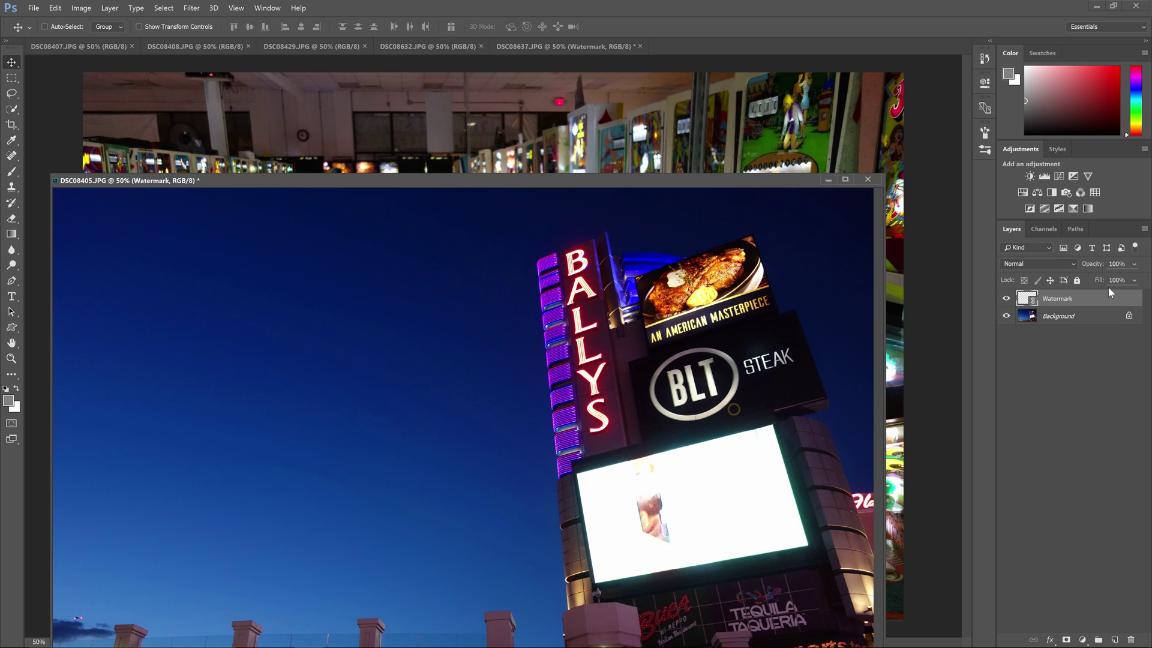
left_click_drag(1107, 287, 930, 234)
left_click(270, 47)
left_click_drag(635, 350, 684, 144)
left_click(174, 47)
left_click_drag(762, 418, 659, 120)
left_click(96, 46)
left_click(600, 180)
left_click_drag(1056, 298, 746, 103)
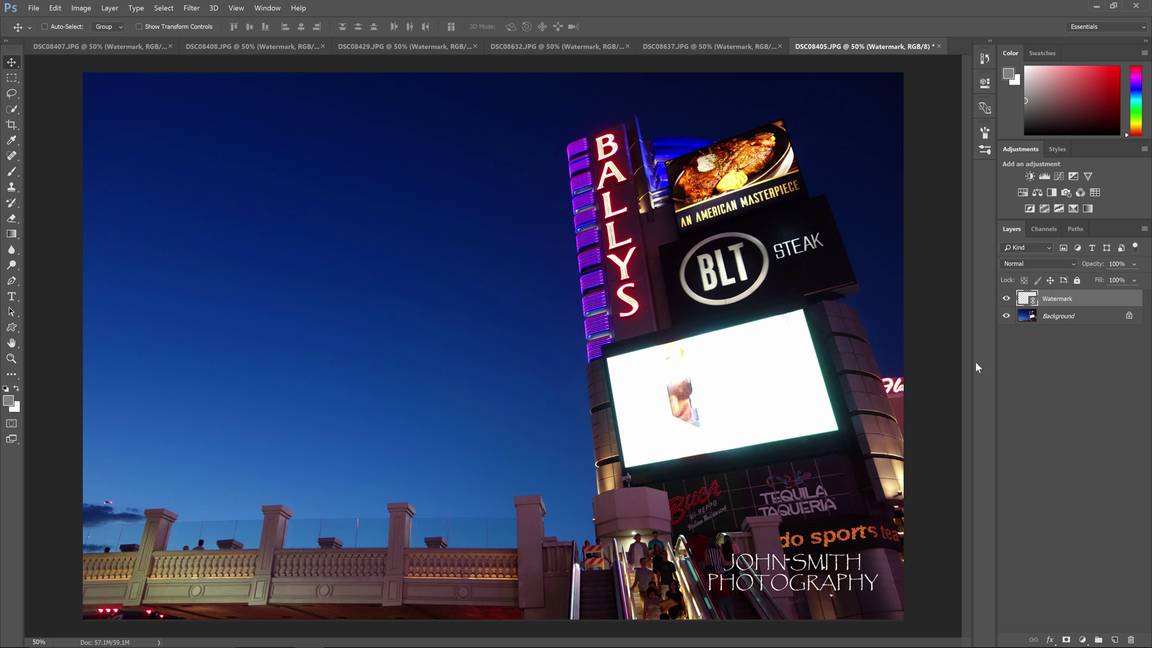
double_click(1027, 298)
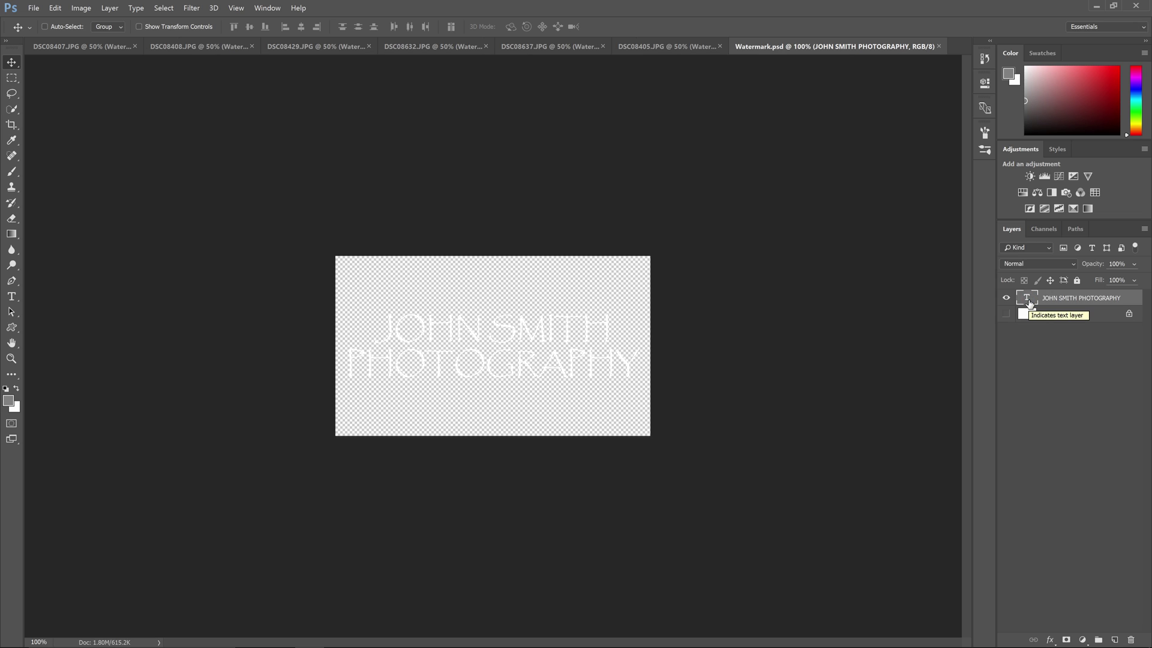
Step: Change the watermark text font to Helvetica LT Std Roman
key("t")
left_click(106, 26)
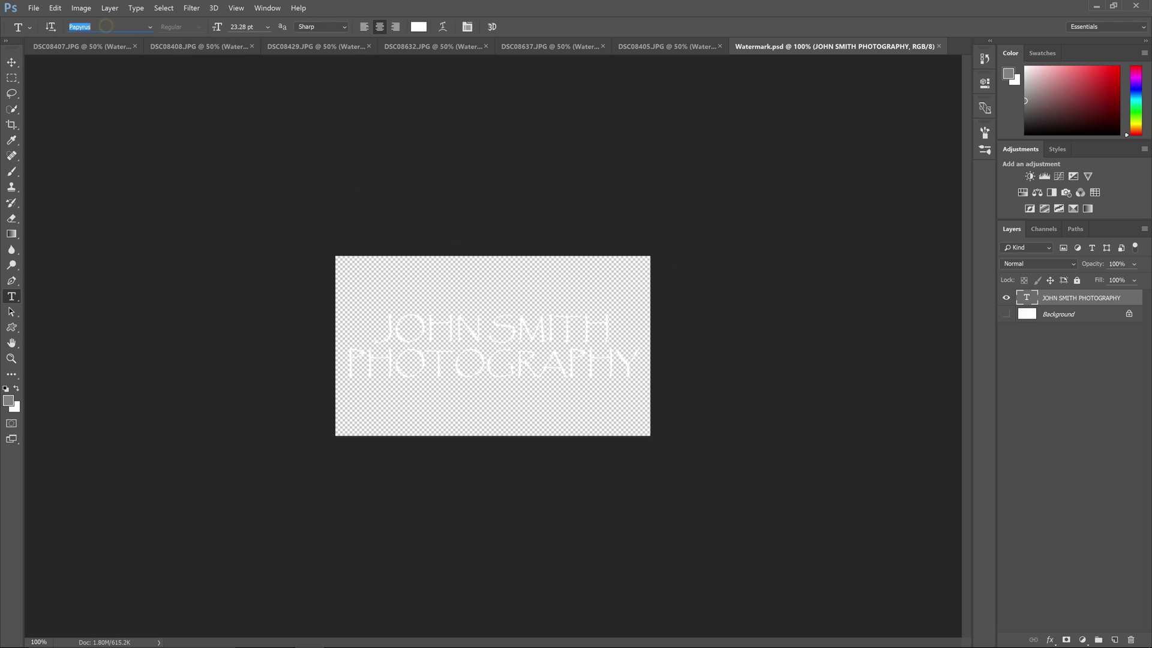
type("helvetica")
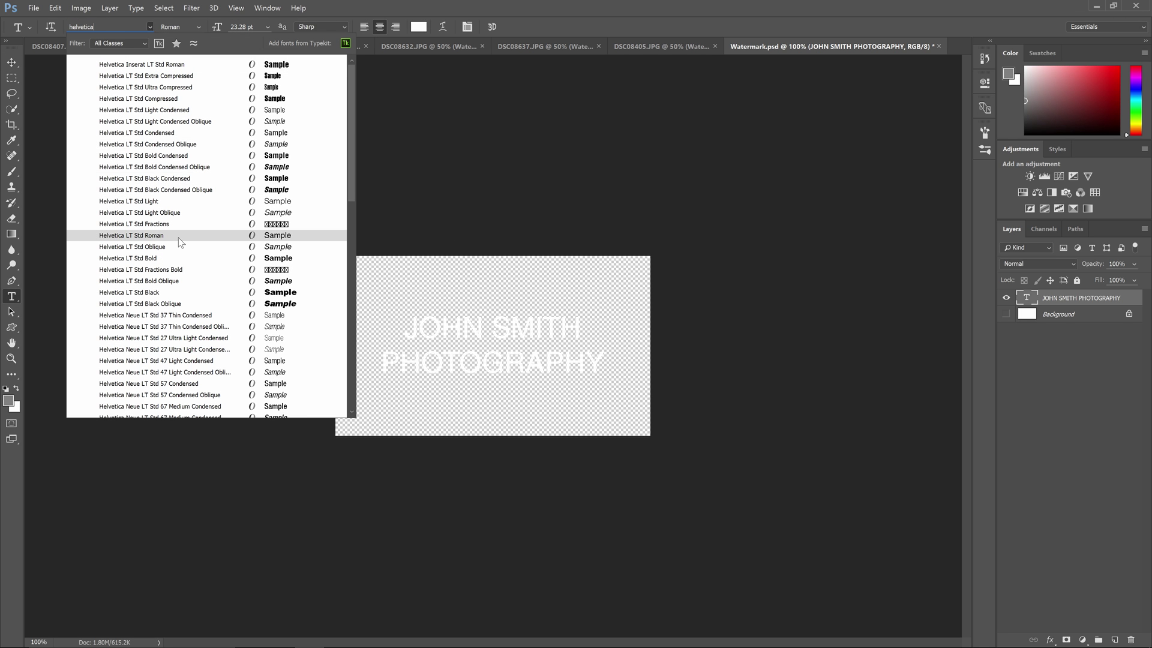
left_click(178, 235)
Step: Draw a rectangle around the watermark text with no fill and a solid white stroke
key("u")
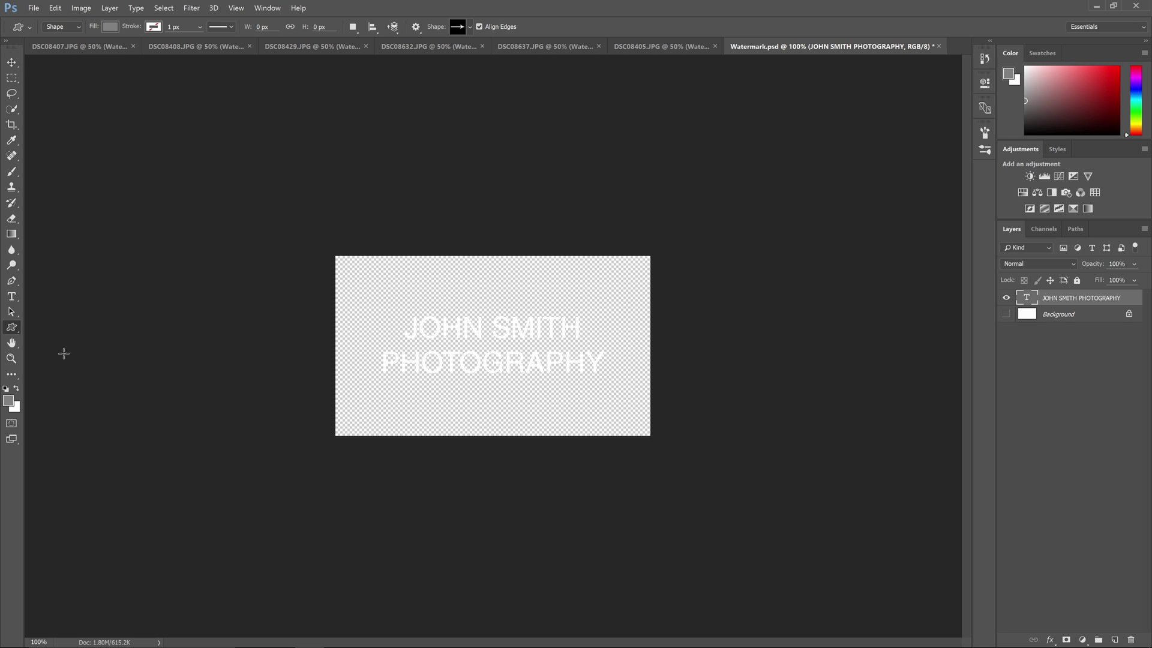
key("shift+u")
left_click_drag(354, 302, 588, 375)
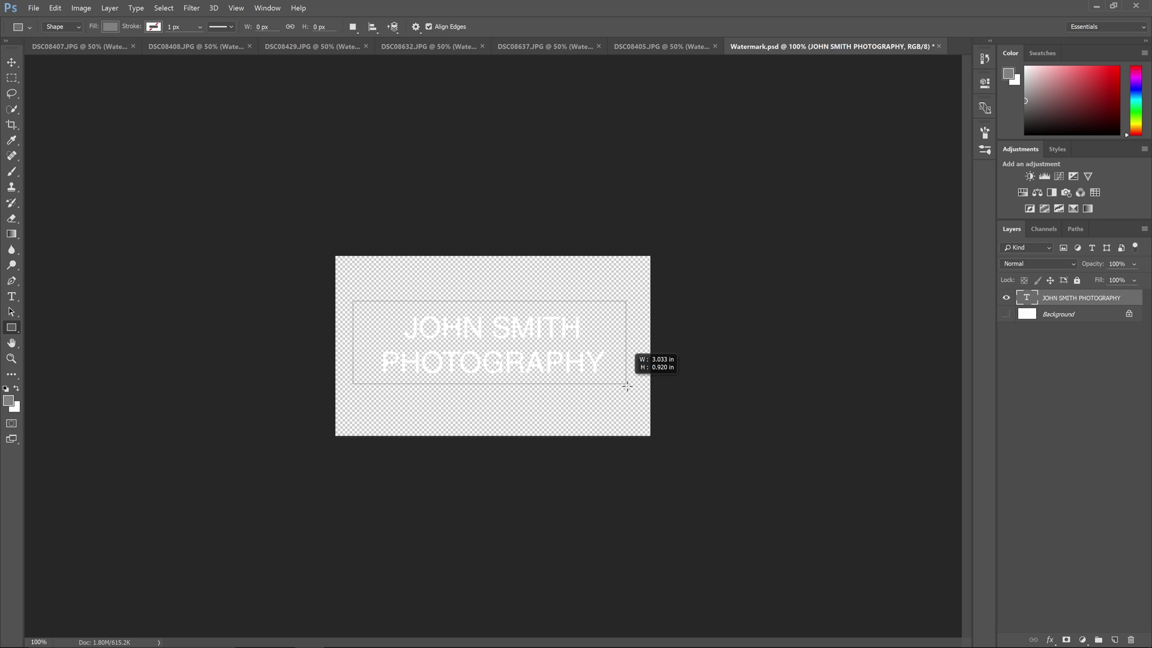
left_click_drag(627, 386, 635, 388)
left_click(110, 26)
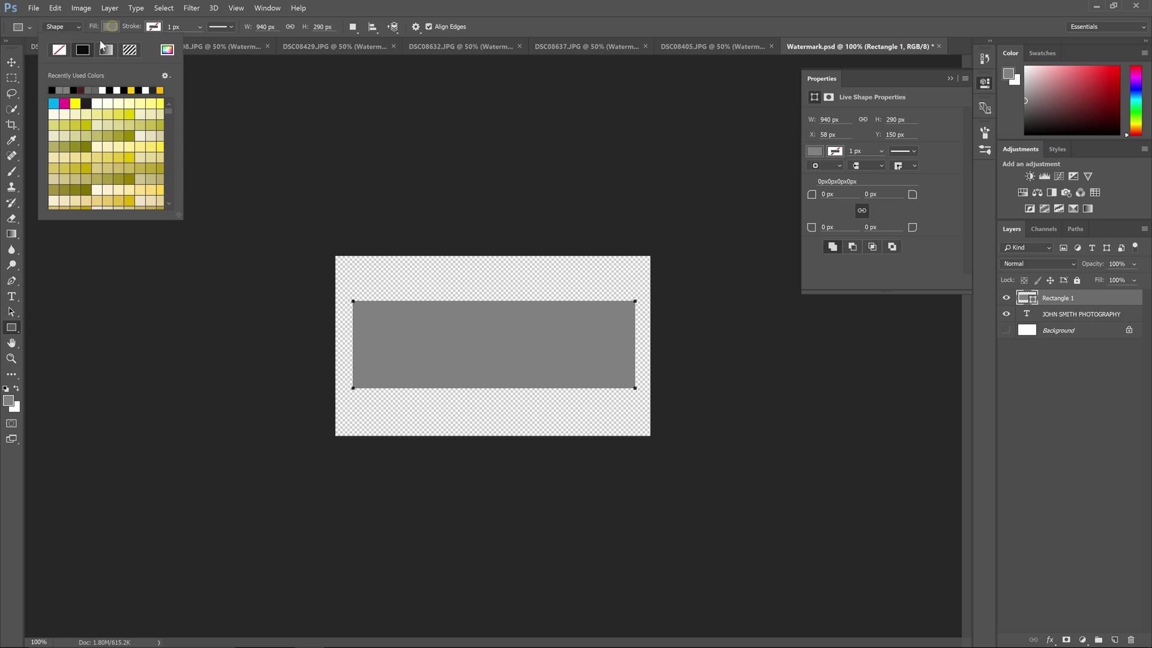
left_click(59, 49)
left_click(154, 26)
left_click(126, 49)
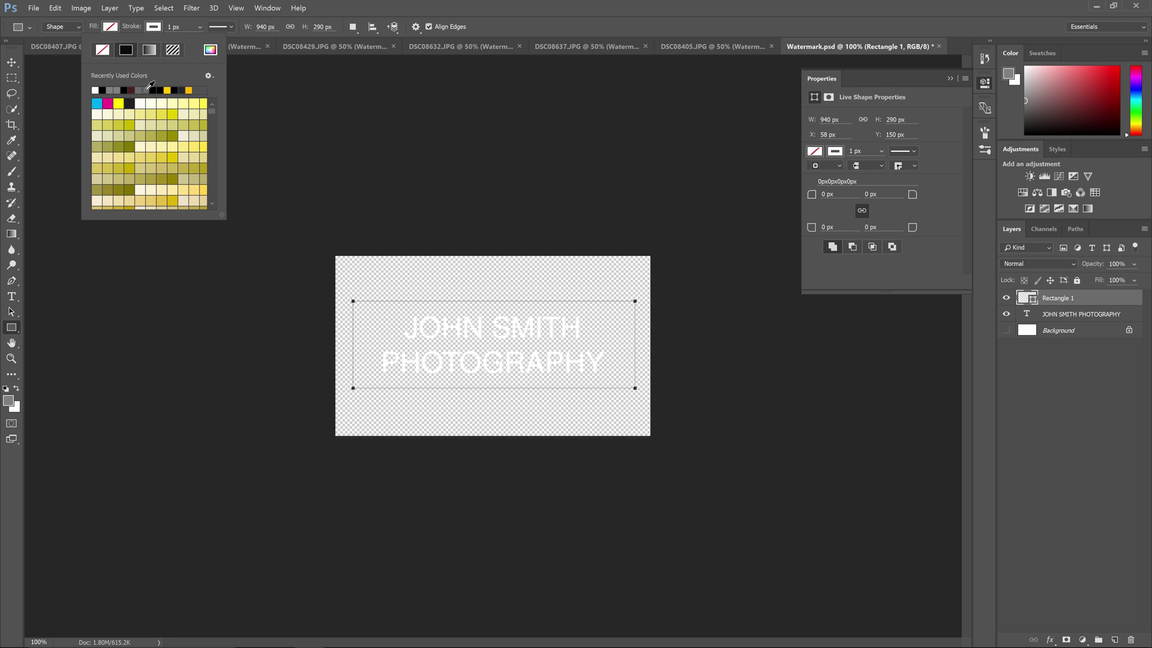
left_click(159, 30)
Step: Set the rectangle's stroke width to 15 px, select the text layer and canvas, and save
key("a")
left_click(220, 27)
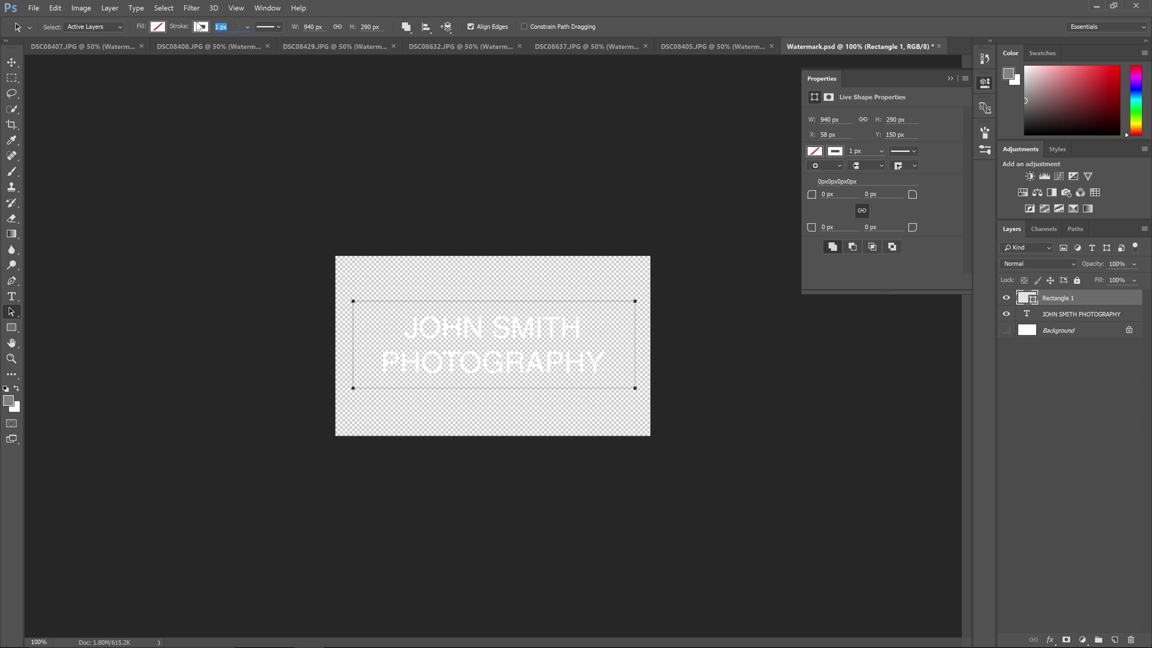
type("20")
key("Return")
type("15")
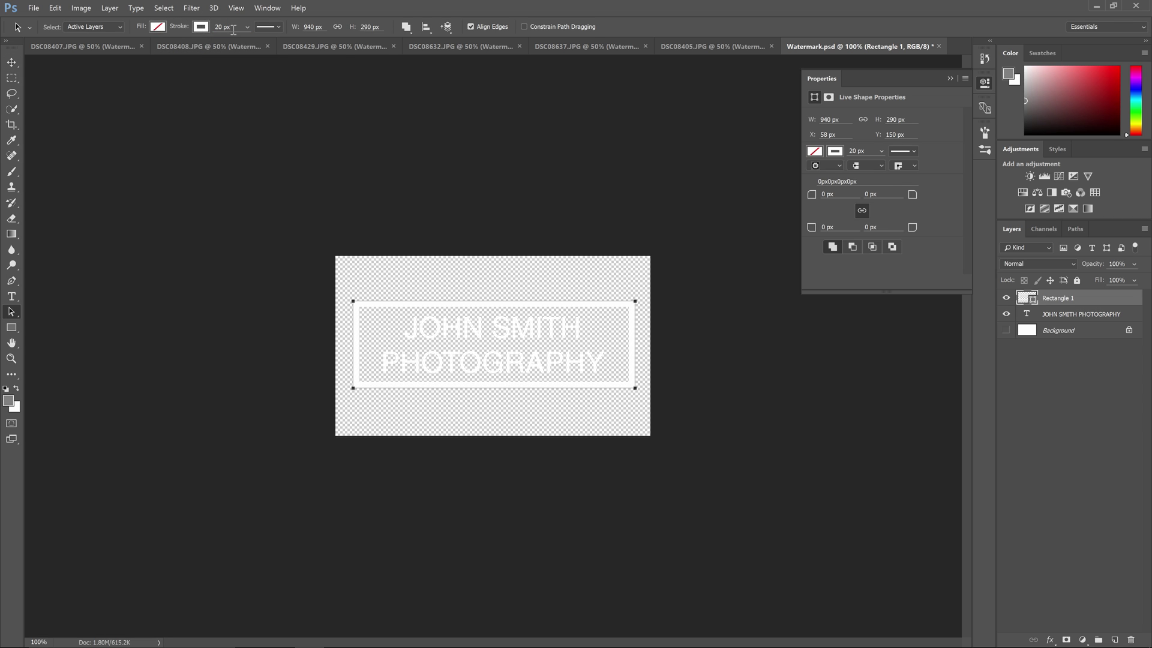
key("Return")
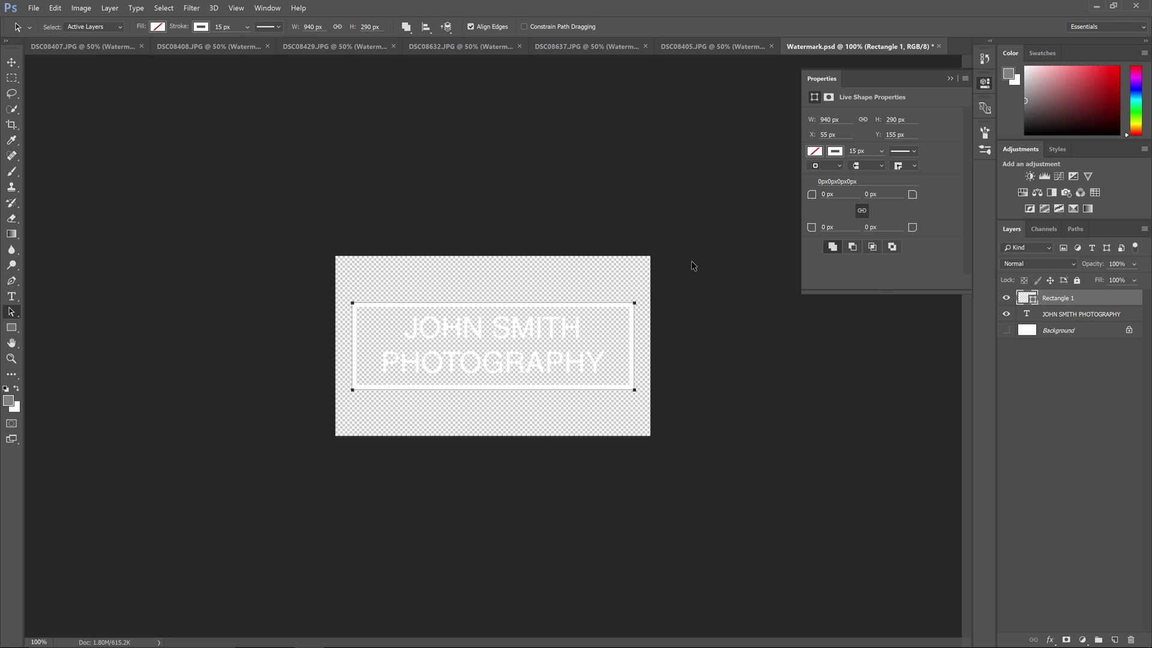
left_click(1089, 315)
key("ctrl+a")
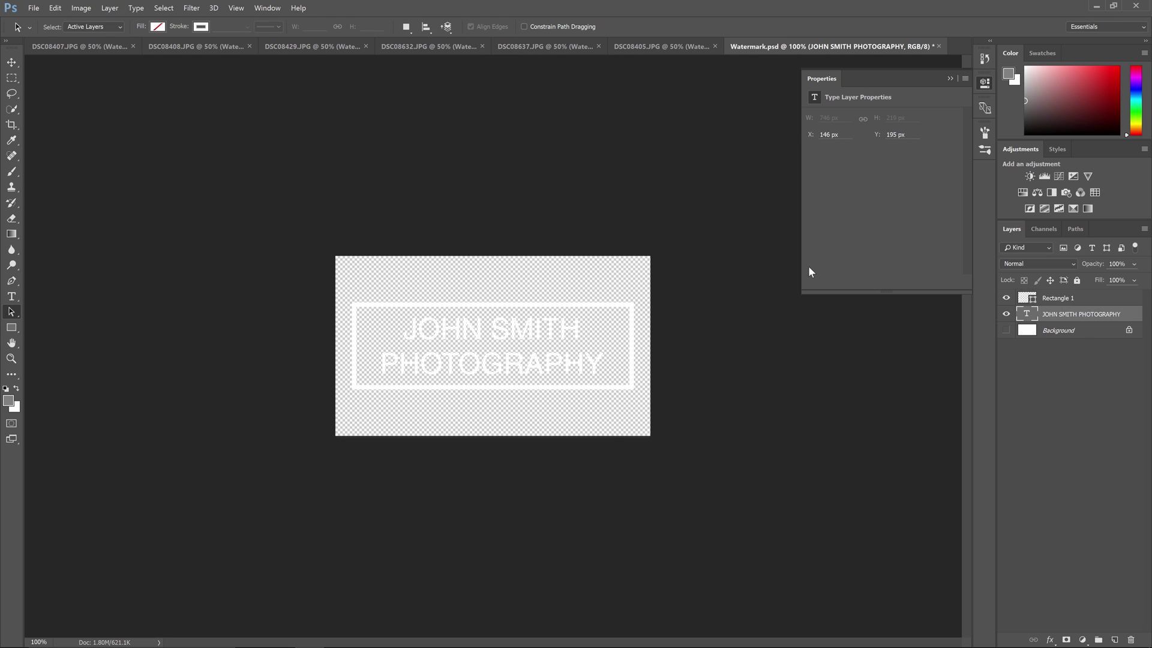
key("ctrl+s")
Step: Close Watermark.psd and check the boxed watermark updated in DSC08405, DSC08632 and the other photos
key("ctrl+w")
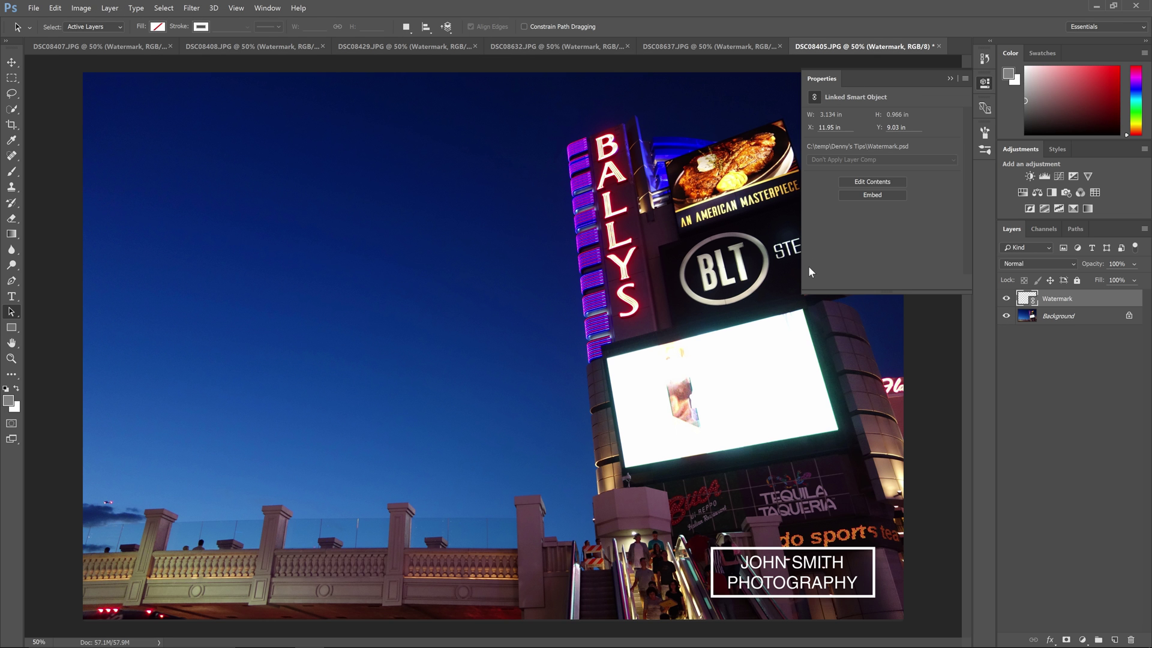
left_click(984, 82)
key("ctrl+Tab")
key("ctrl+Tab")
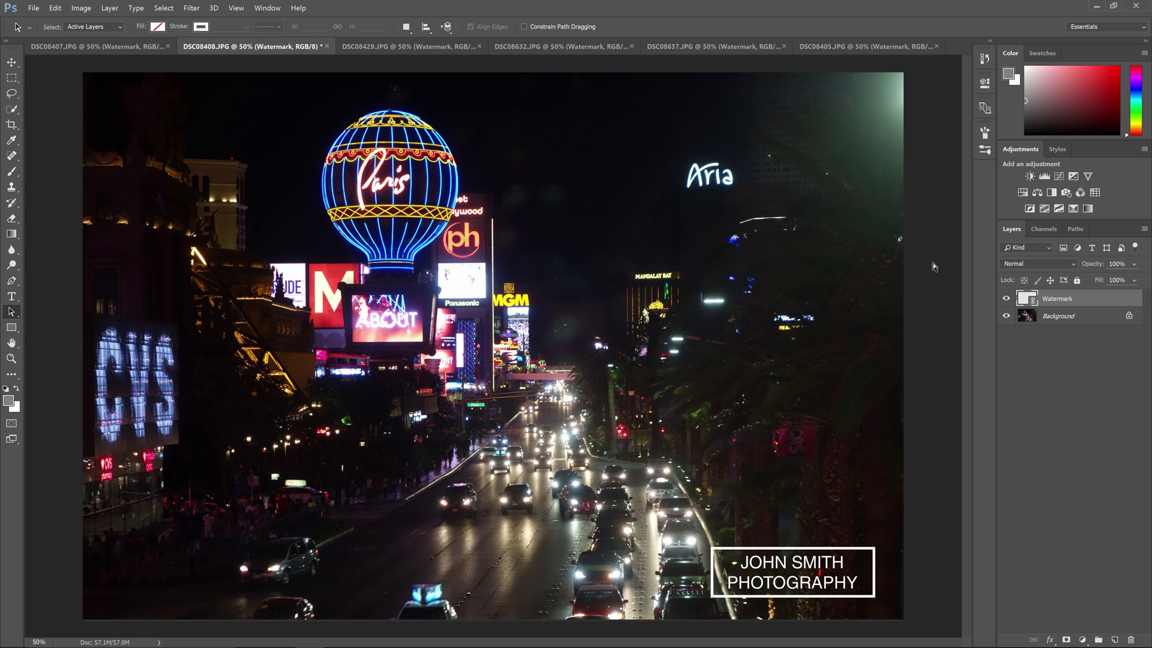
key("ctrl+Tab")
key("ctrl+Tab")
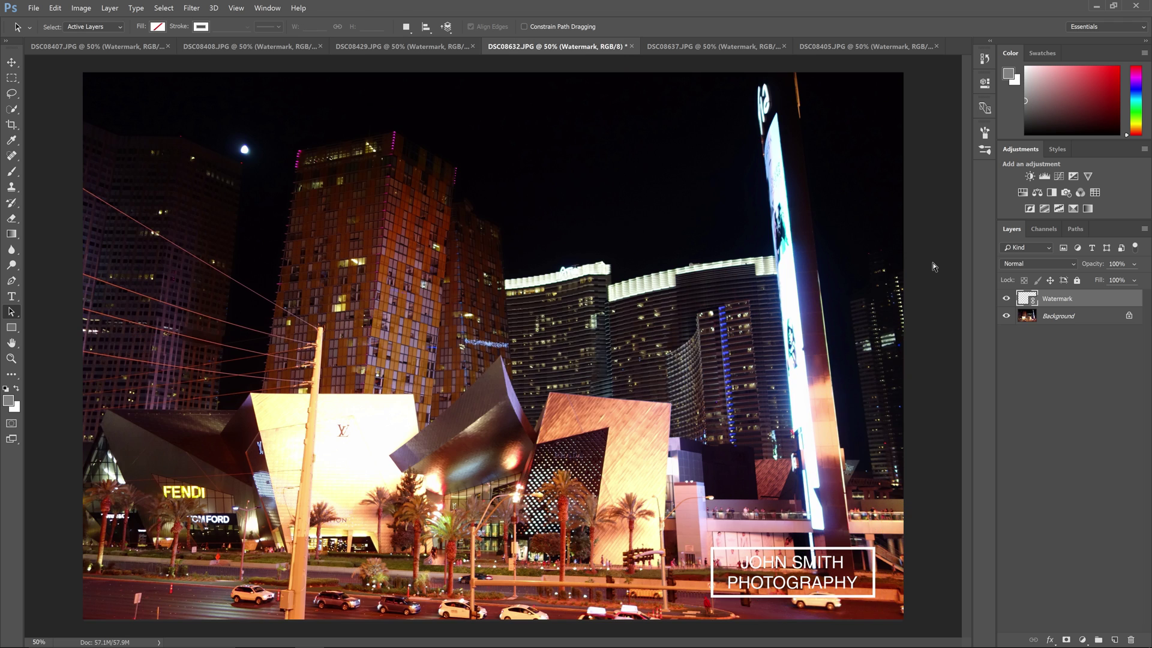
key("ctrl+Tab")
key("ctrl+Tab")
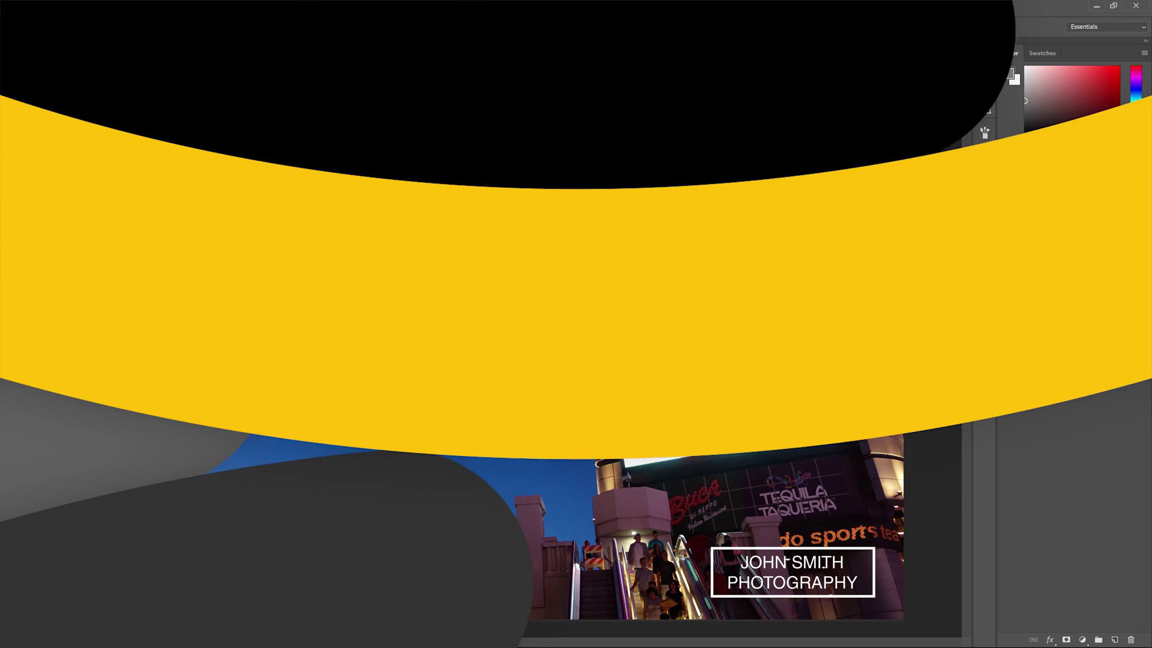